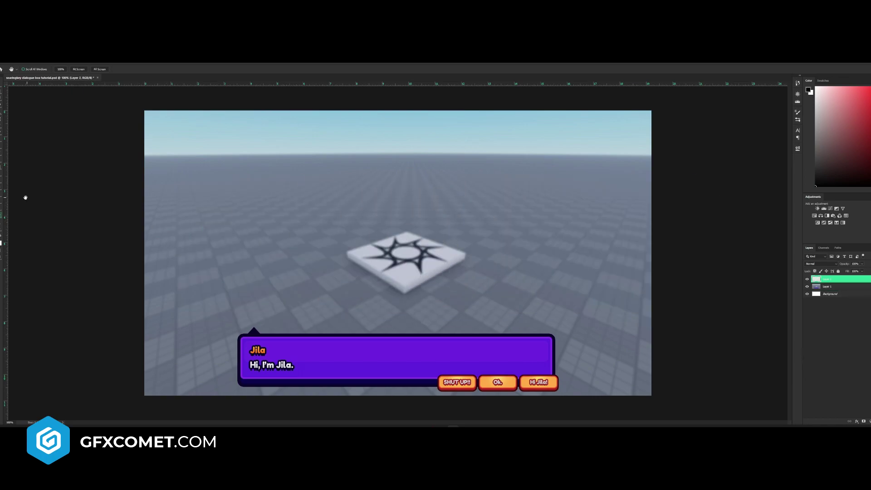
Step: Set up the Rounded Rectangle tool with a black fill and no stroke
right_click(1, 209)
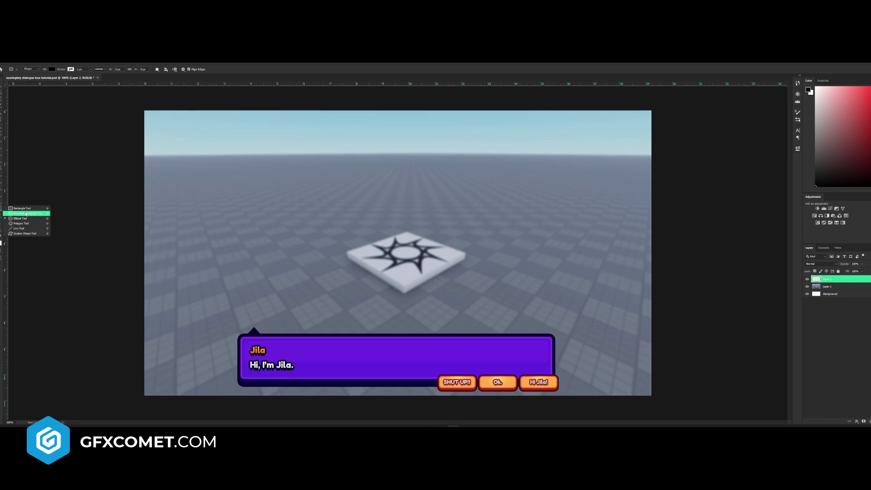
click(27, 214)
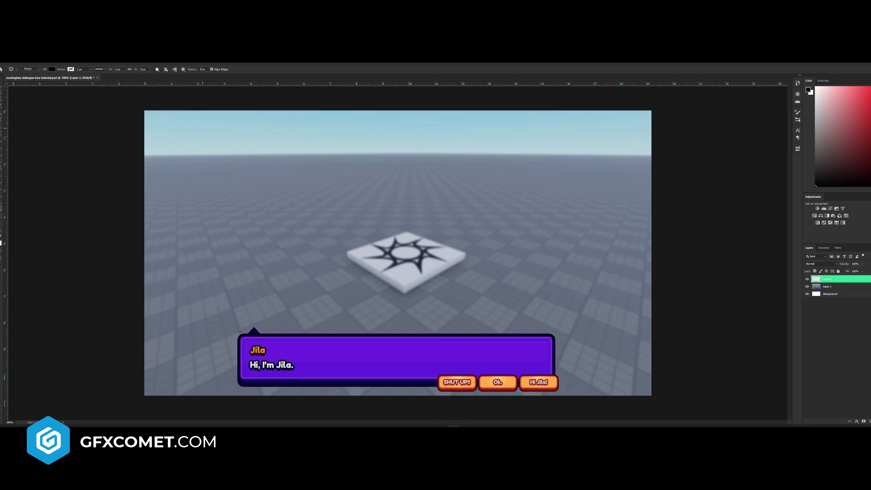
click(52, 70)
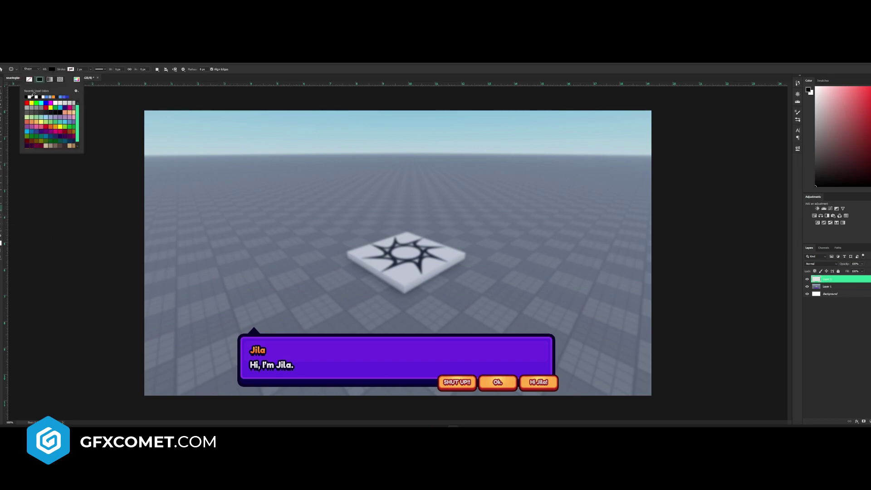
click(30, 96)
click(30, 96)
click(70, 70)
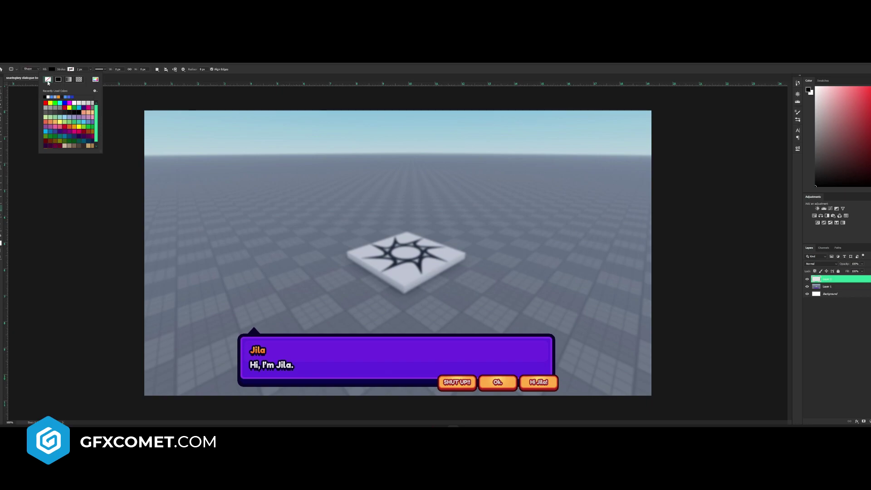
click(199, 64)
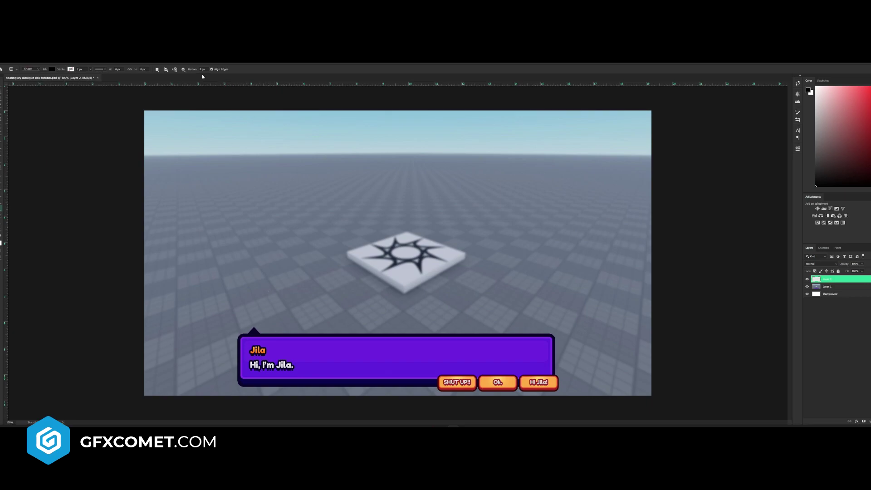
Step: Draw a rounded rectangle with 20 px corners, about 1180 by 175 px, and place it above the reference dialogue box
click(203, 70)
text(4)
drag(241, 337, 557, 375)
drag(557, 376, 554, 382)
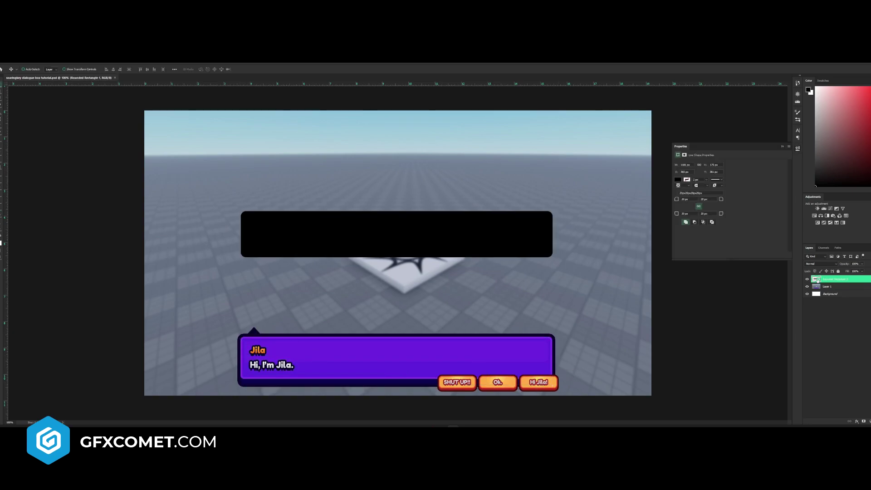
Step: Recolour the rounded rectangle with the darker purple sampled from the lower half of the reference dialogue box
double_click(817, 280)
drag(416, 175, 448, 158)
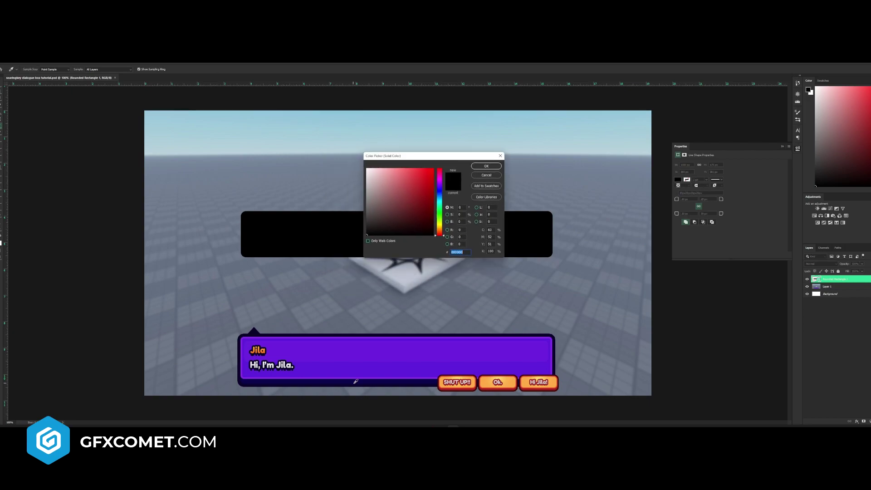
click(360, 367)
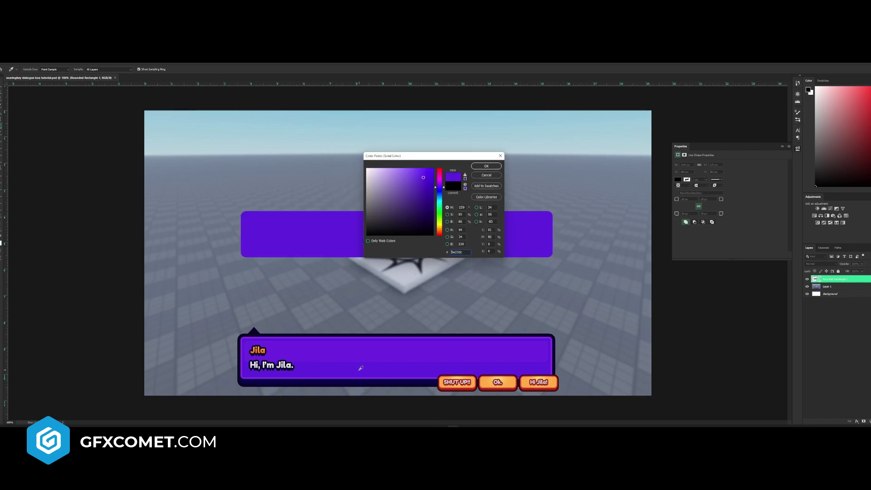
click(485, 166)
Step: Add an inner shadow to the rectangle with Normal blending, 100% opacity, full choke, zero distance and a small size for a thin border
right_click(844, 280)
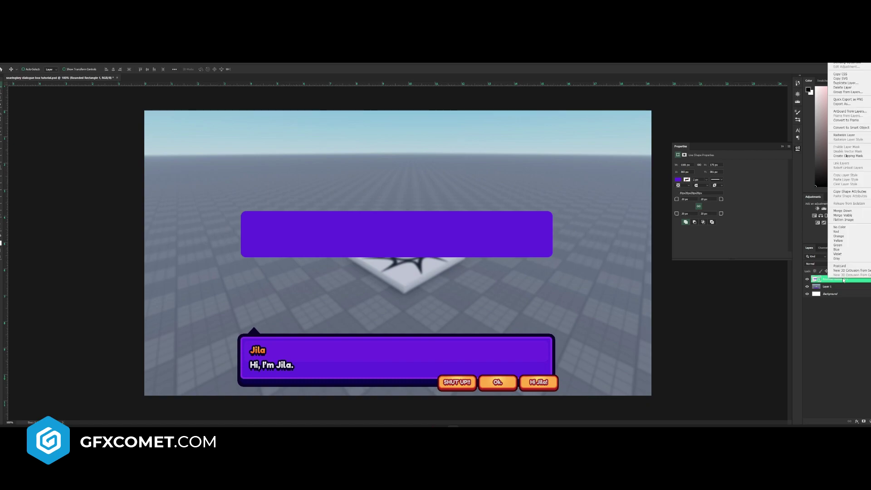
click(848, 64)
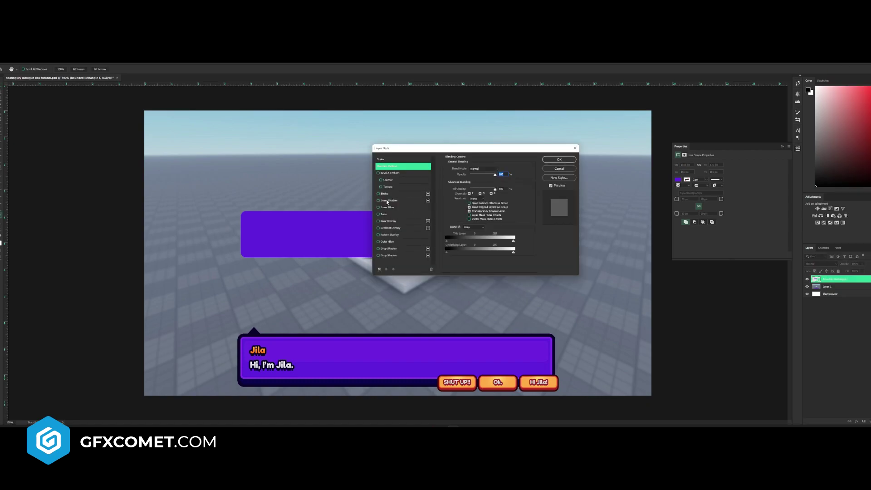
click(390, 201)
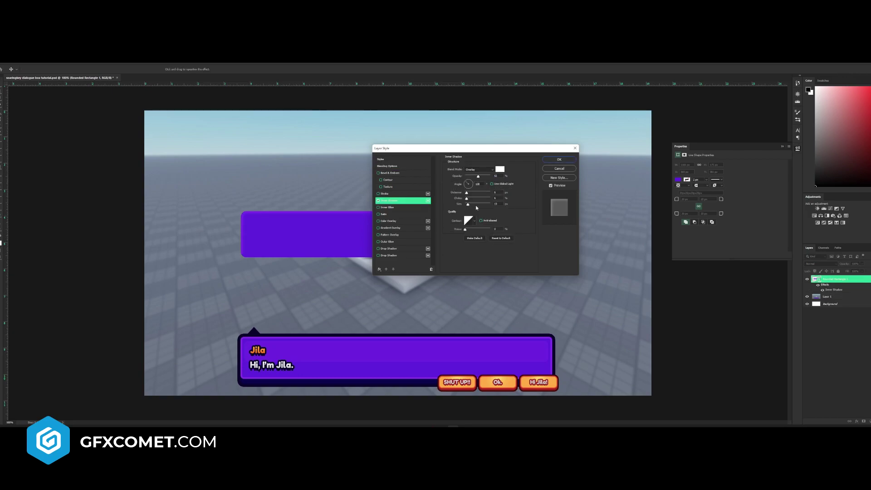
click(484, 171)
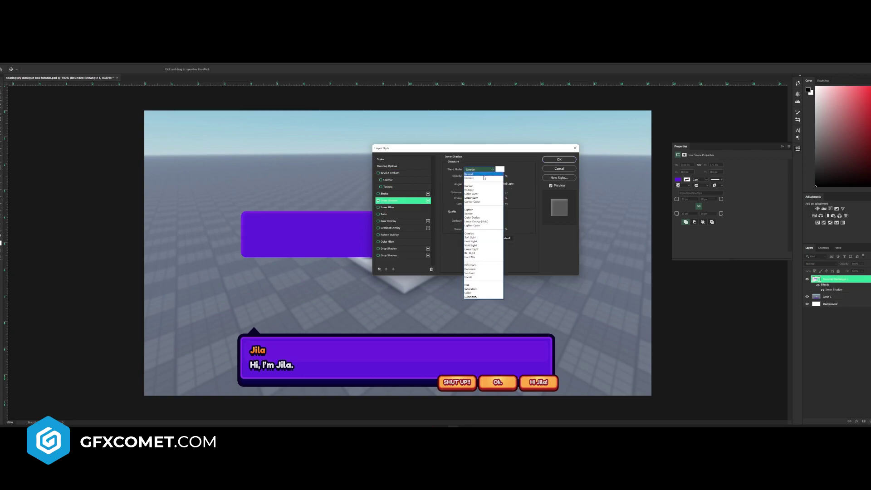
click(482, 172)
drag(479, 177, 490, 198)
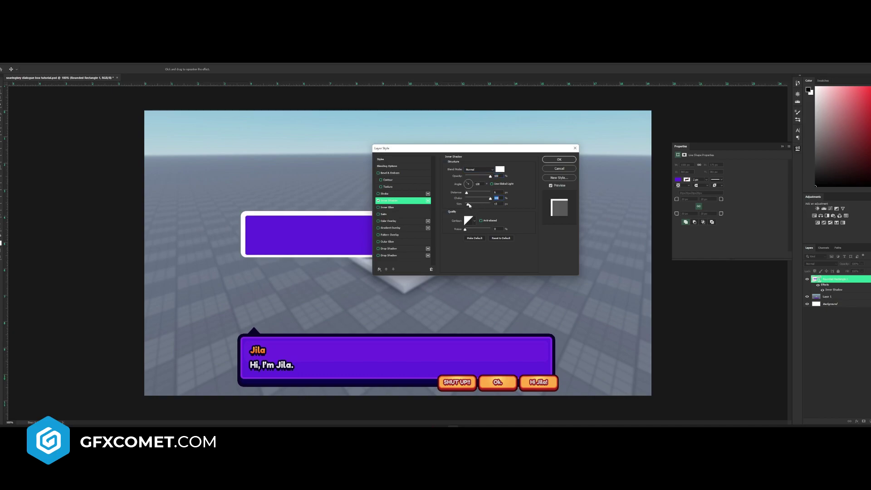
drag(467, 193, 467, 206)
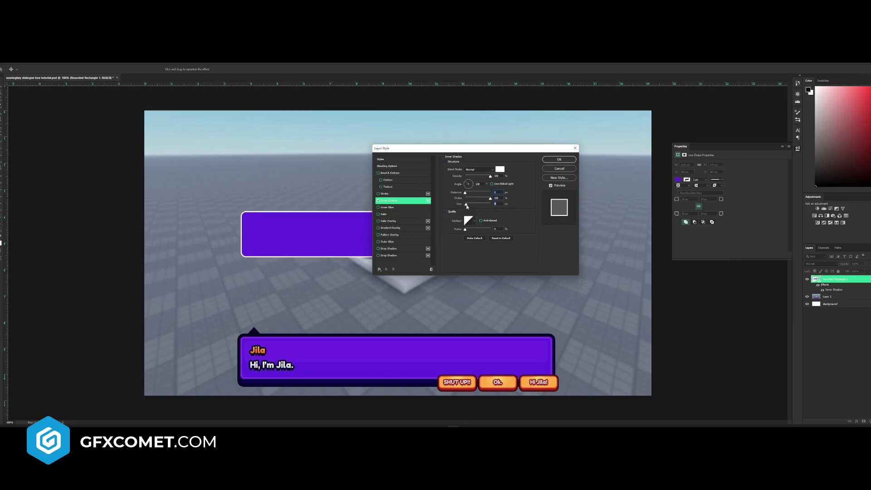
Step: Colour the inner shadow with the lighter purple sampled from the reference box's inner border
click(499, 169)
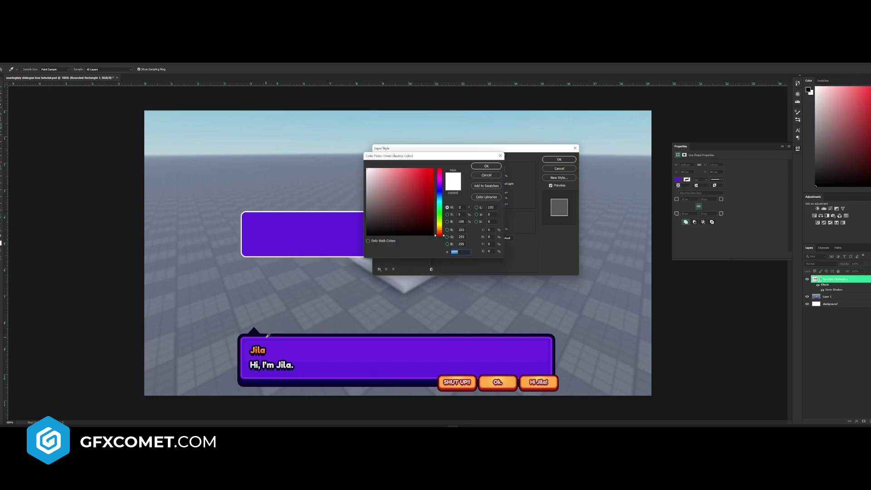
text(8c30e9)
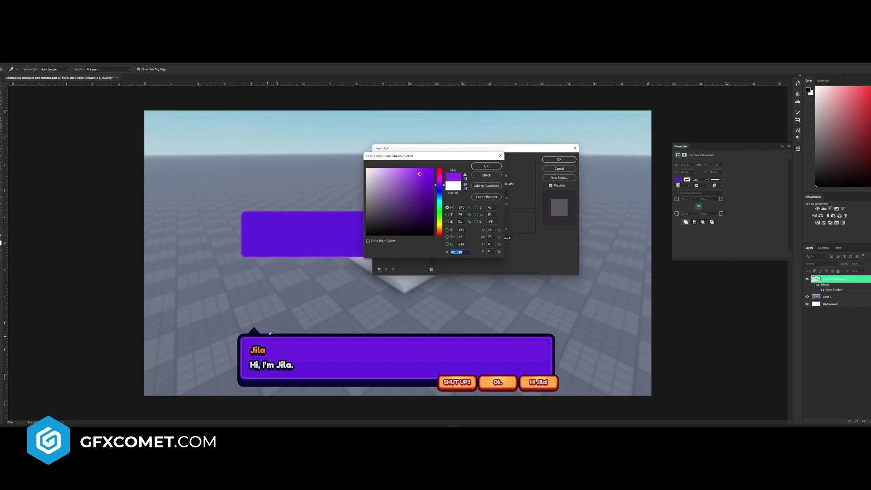
key(Return)
key(Return)
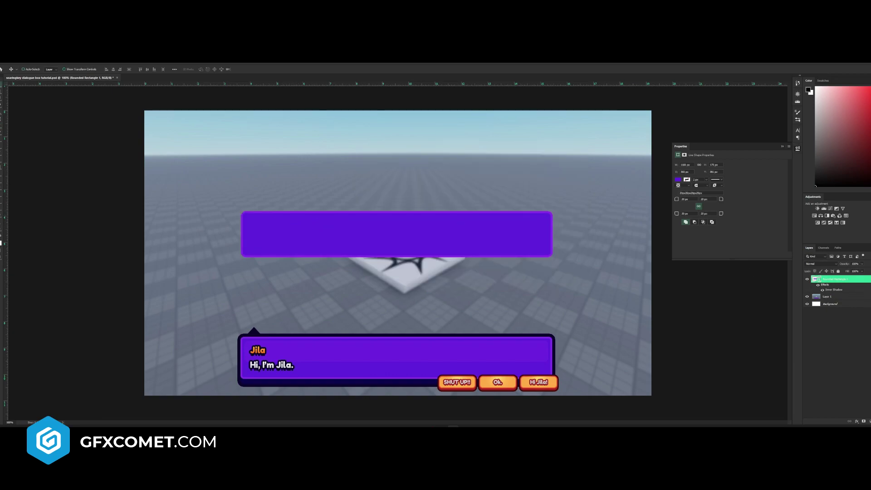
Step: On a new layer, draw a rounded rectangle with a 10 px radius, about 1150 by 90 px, inside the purple box's upper half
click(869, 279)
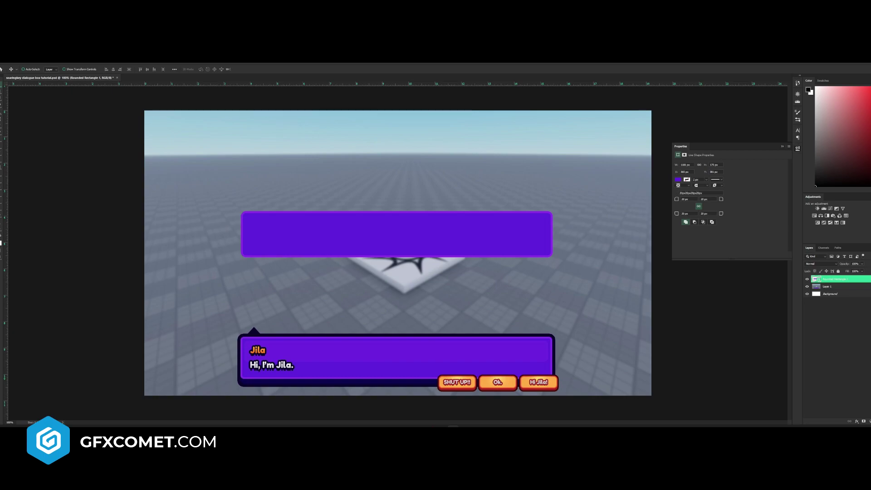
key(ctrl+shift+alt+n)
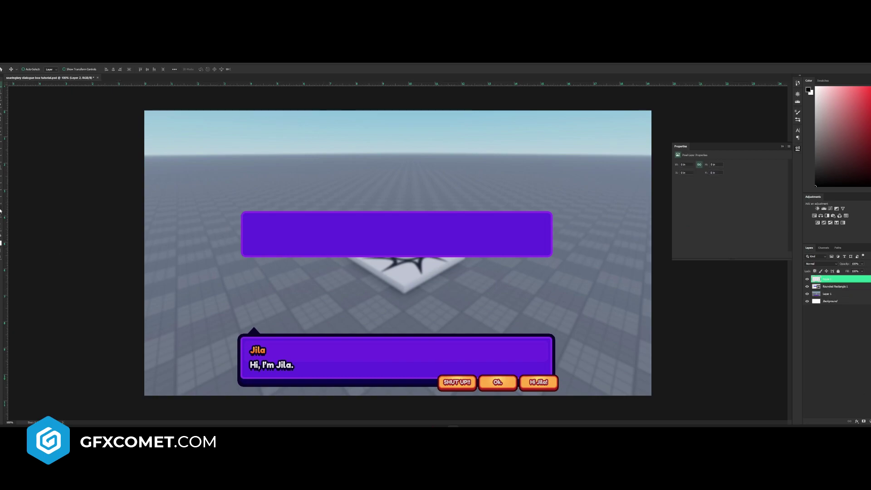
click(2, 209)
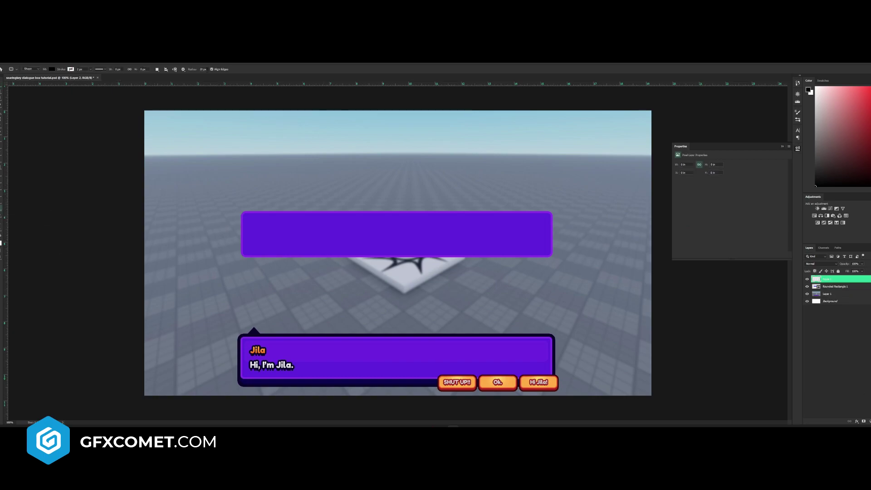
click(203, 69)
text(10)
key(Return)
drag(245, 214, 548, 238)
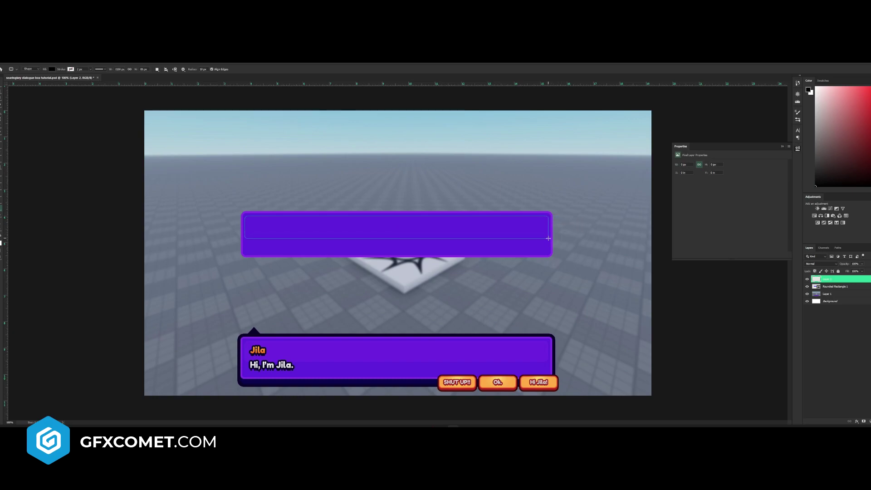
key(v)
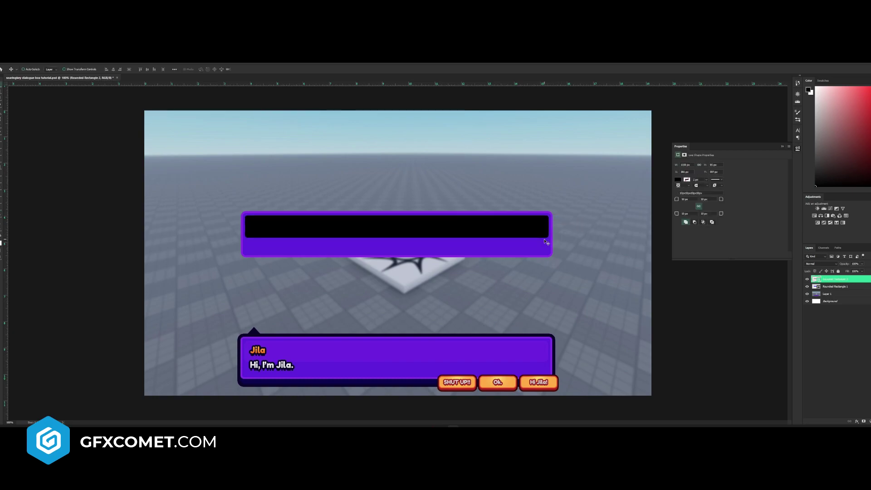
Step: Recolour the inner rectangle with the brighter purple sampled from the reference box, and check it with the base rectangle hidden temporarily
double_click(817, 280)
click(473, 352)
click(499, 167)
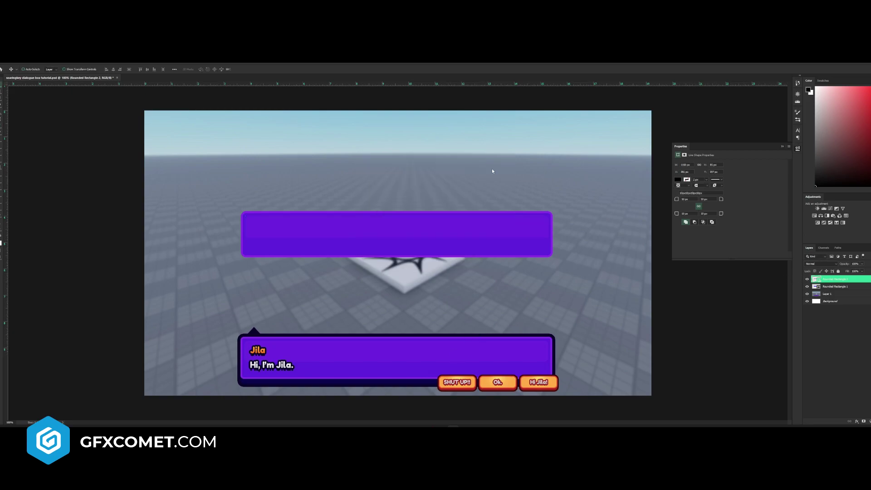
click(807, 287)
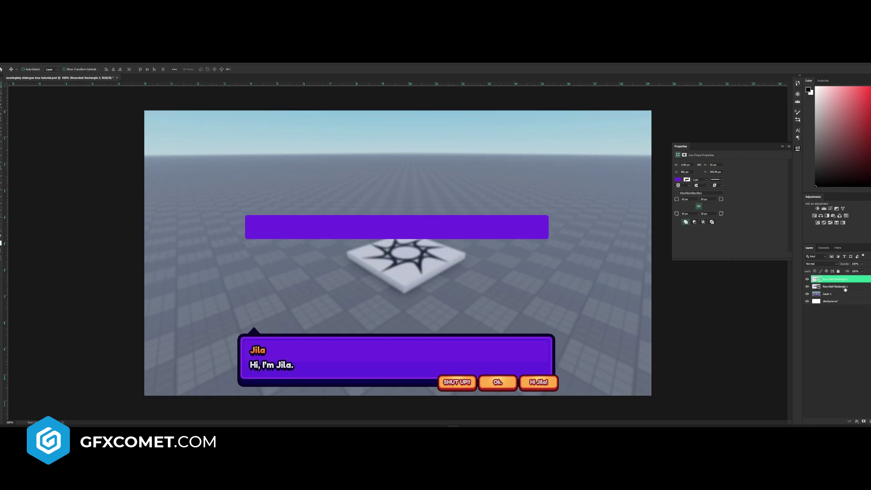
click(808, 287)
Step: Add a drop shadow to the base rounded rectangle at a 90° angle, offset so that it extends below the box
click(853, 287)
right_click(828, 287)
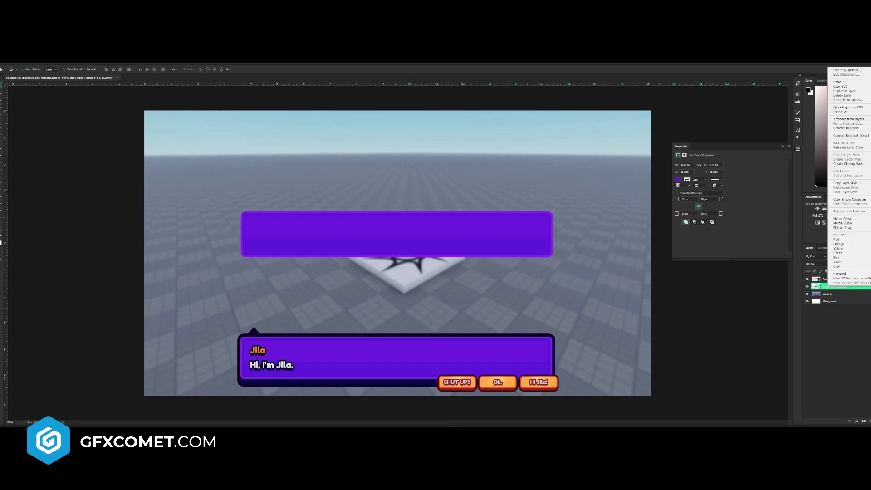
click(855, 71)
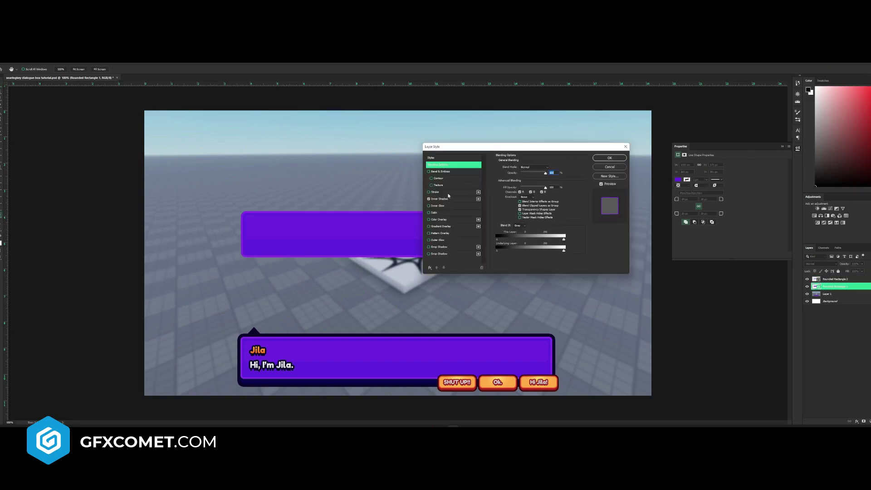
click(445, 248)
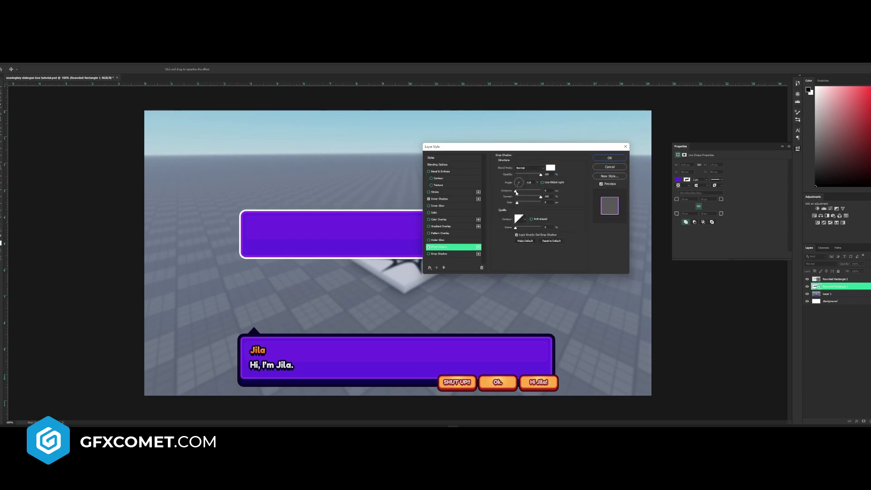
click(514, 183)
text(-90)
drag(531, 147, 613, 143)
mouse_move(599, 188)
mouse_down()
mouse_move(597, 200)
mouse_move(601, 187)
mouse_up()
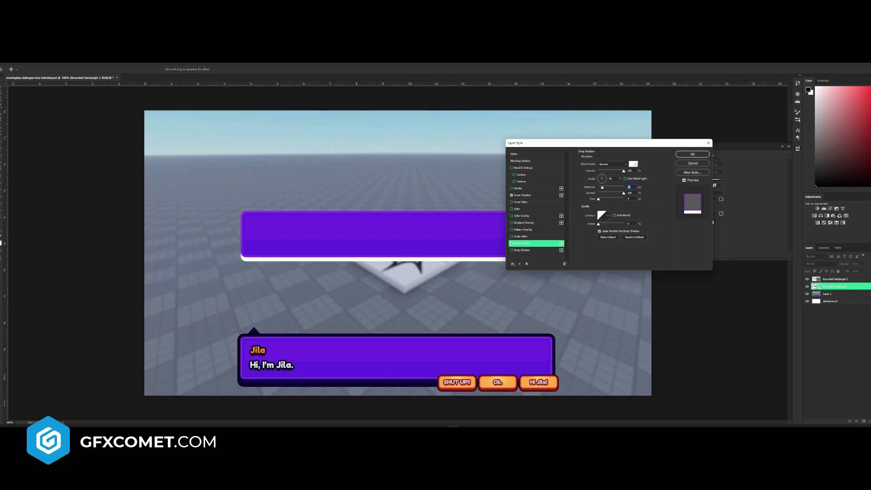
Step: Colour the drop shadow with the dark navy sampled from the reference box's lower edge and set its distance to 18 px
click(634, 164)
click(372, 383)
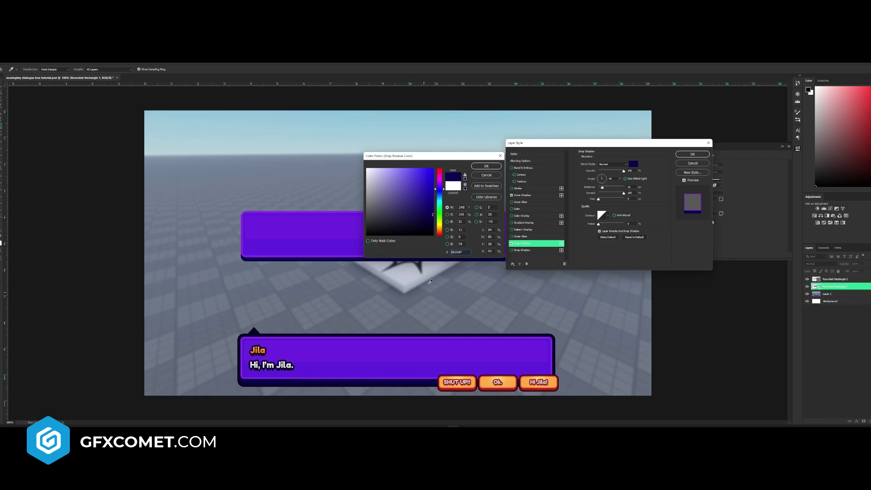
click(493, 166)
drag(607, 190, 603, 188)
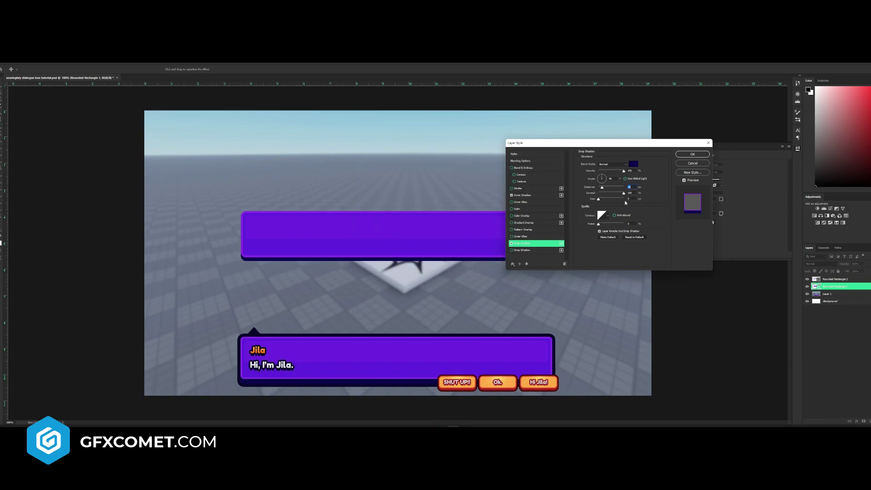
text(18)
key(Return)
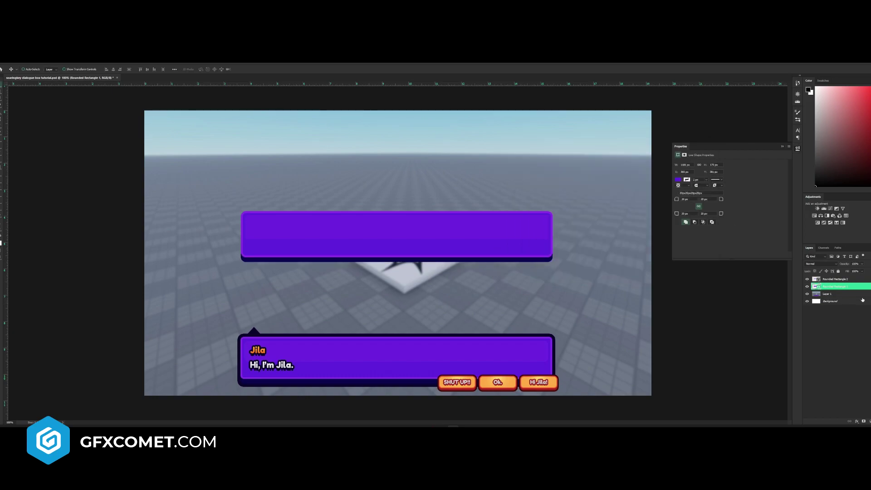
Step: Duplicate the base rounded rectangle, hide the original, and convert the copy to a smart object
key(ctrl+j)
click(807, 295)
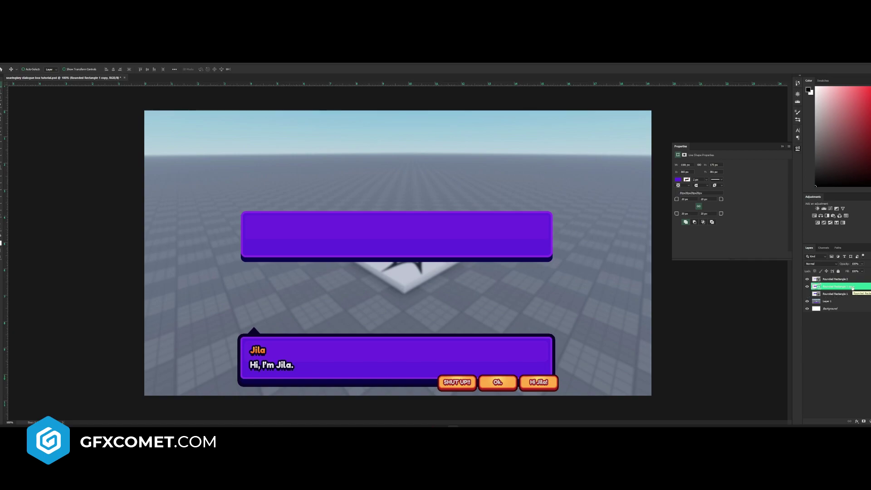
right_click(844, 288)
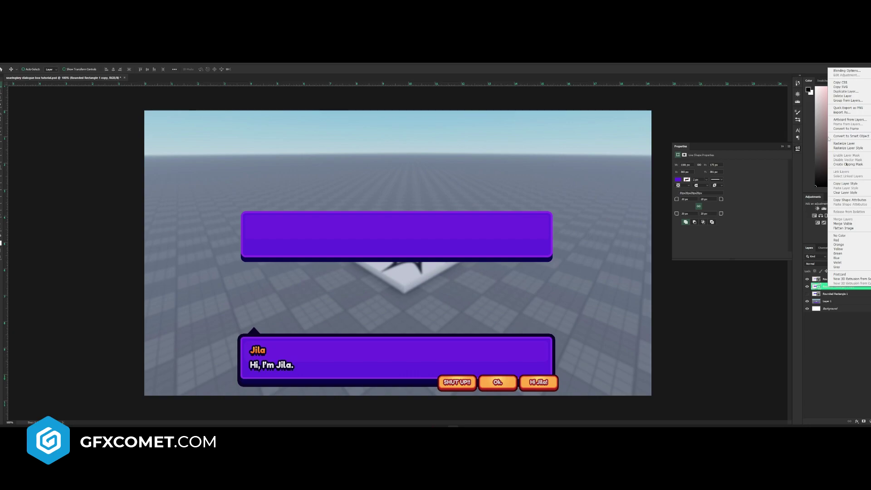
click(846, 136)
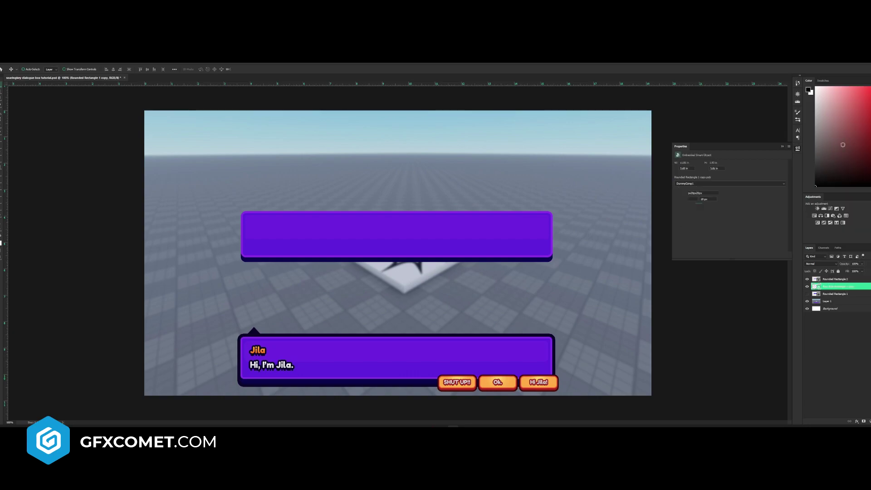
Step: Add a thick outside stroke to the smart object in the dark navy sampled from the reference box's pointer, and save the document
right_click(853, 289)
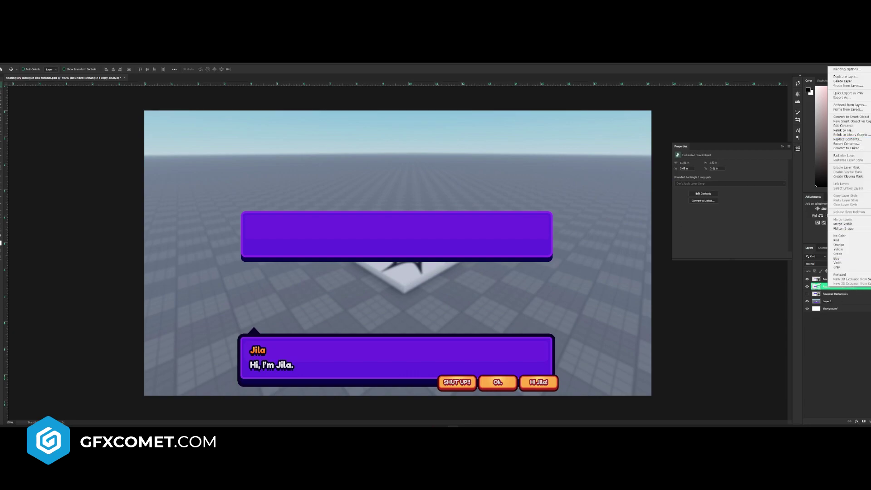
click(851, 69)
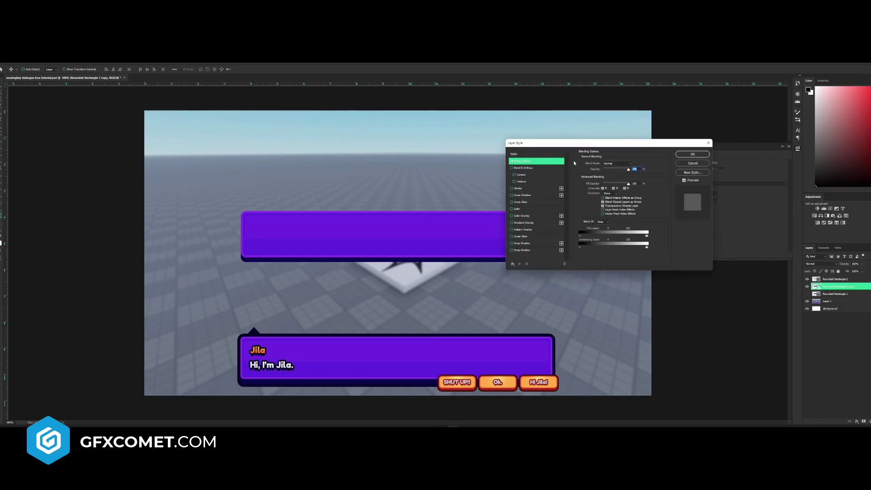
click(517, 188)
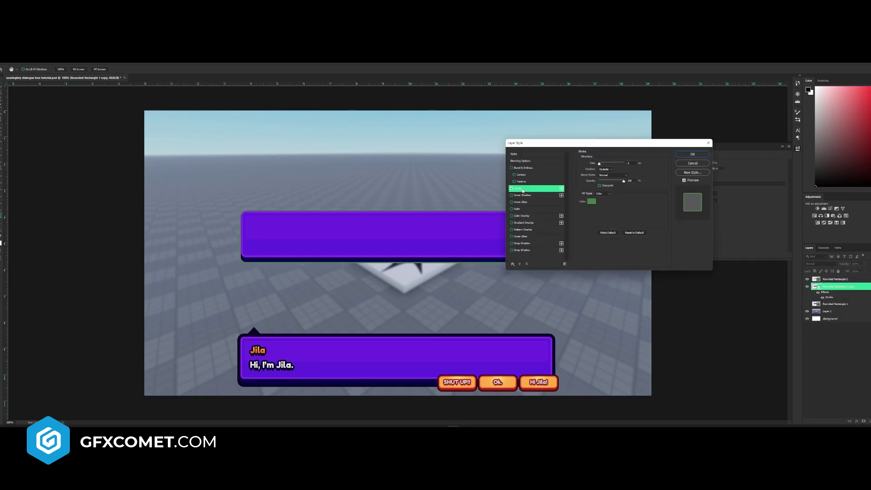
click(591, 201)
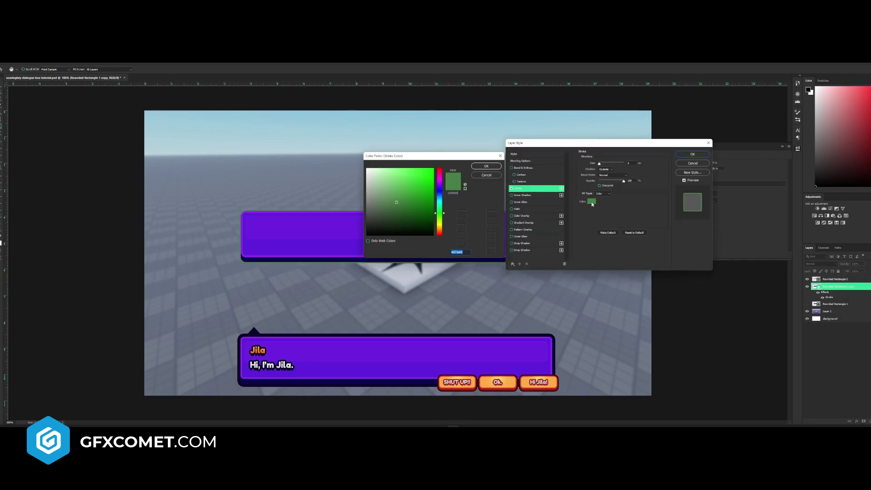
click(254, 331)
click(485, 166)
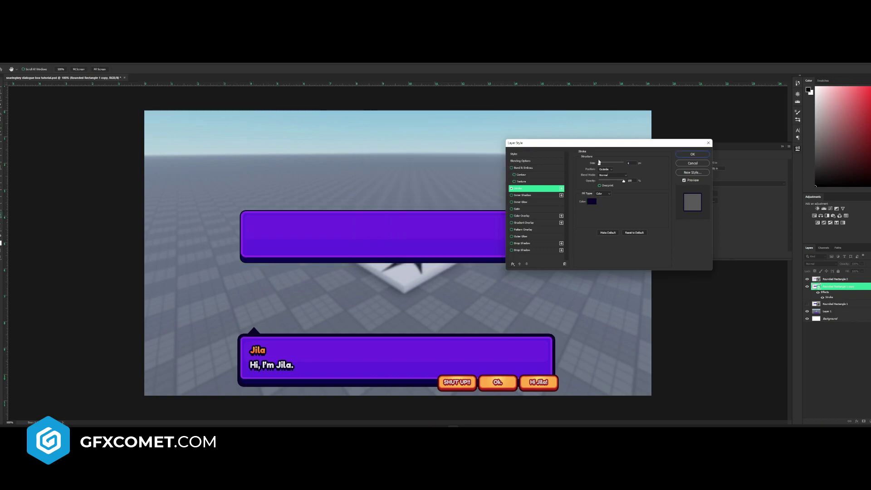
mouse_move(599, 164)
mouse_down()
mouse_move(744, 143)
mouse_move(675, 140)
mouse_up()
click(728, 148)
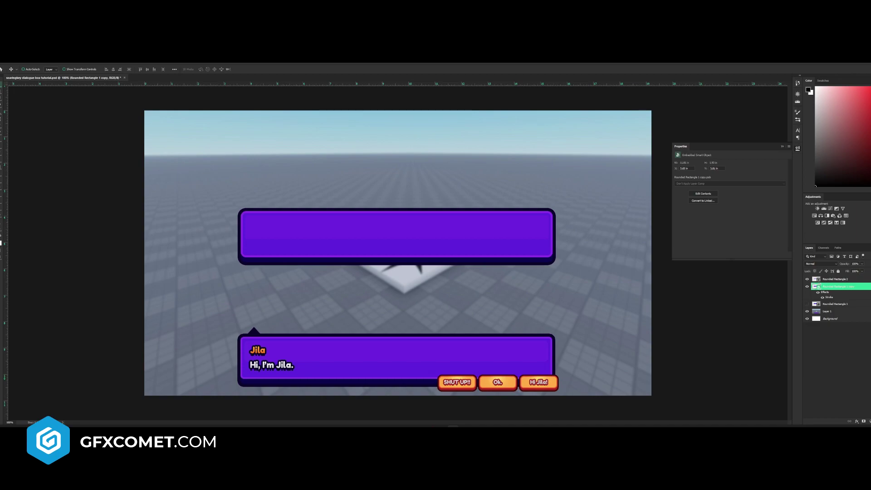
key(ctrl+s)
Step: On a new layer, draw a small triangle above the box's upper-left edge and fill it with the navy of the reference pointer
key(ctrl+shift+alt+n)
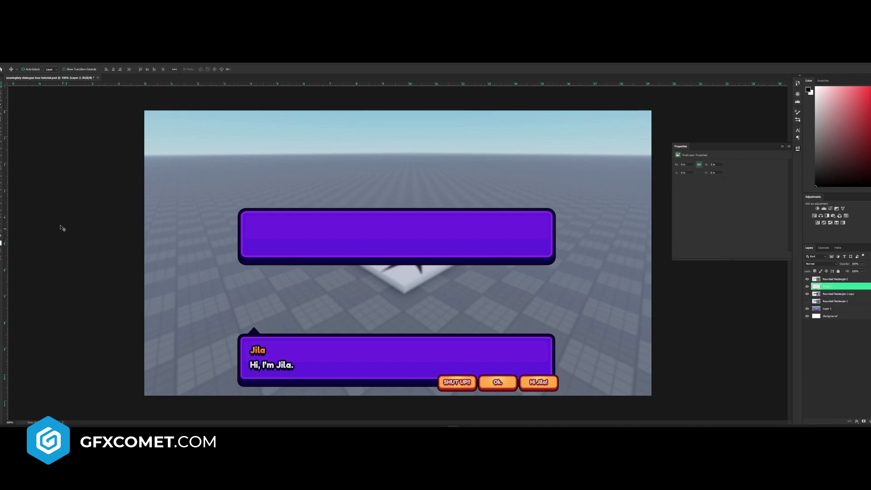
right_click(2, 208)
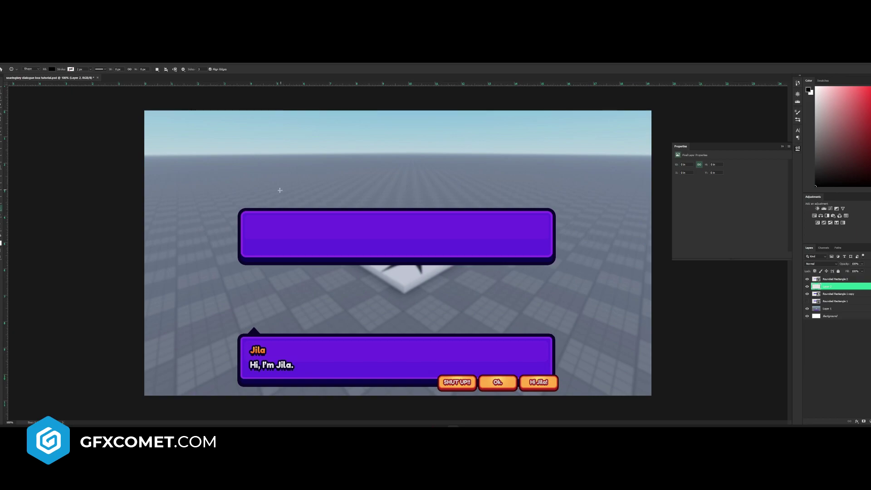
drag(265, 211, 268, 200)
key(v)
double_click(819, 287)
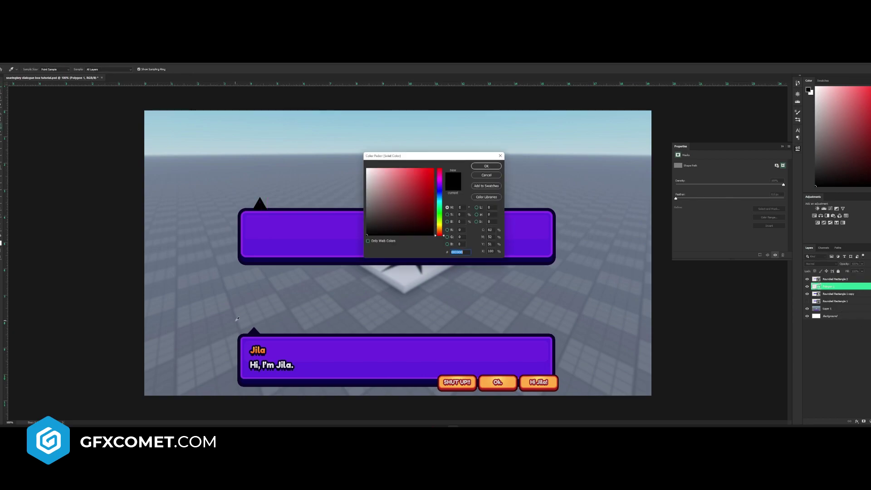
click(253, 332)
click(480, 167)
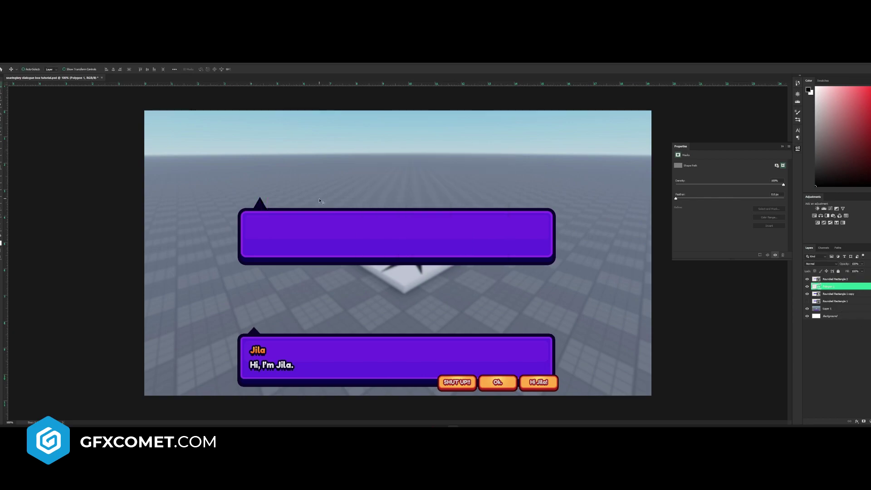
Step: Flatten the triangle slightly to match the reference pointer, nudge it to the left, and save the document
key(ctrl+t)
drag(266, 197, 271, 200)
key(Return)
key(Left)
key(Left)
key(Left)
key(Left)
key(Left)
key(Left)
key(ctrl+s)
Step: On a new top layer, draw a rounded rectangle about 150 by 60 px beside the orange SHUT UP!! button, and save
click(849, 279)
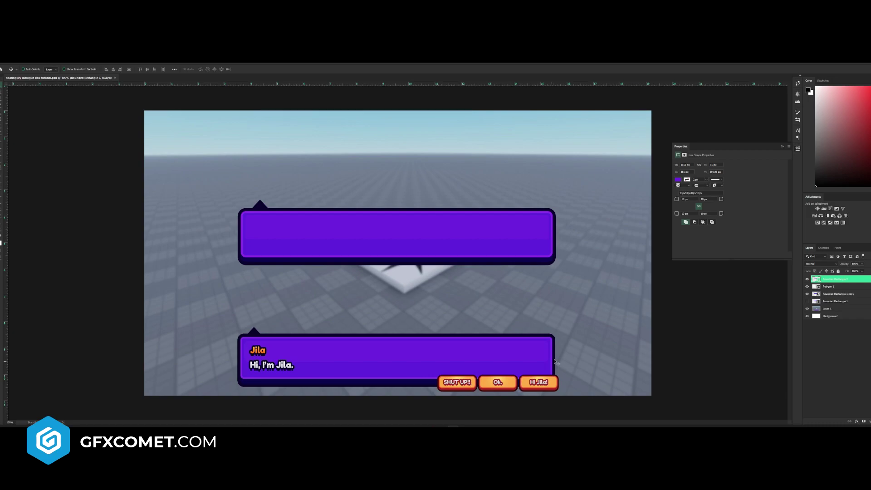
ctrl+click(633, 394)
drag(633, 394, 712, 367)
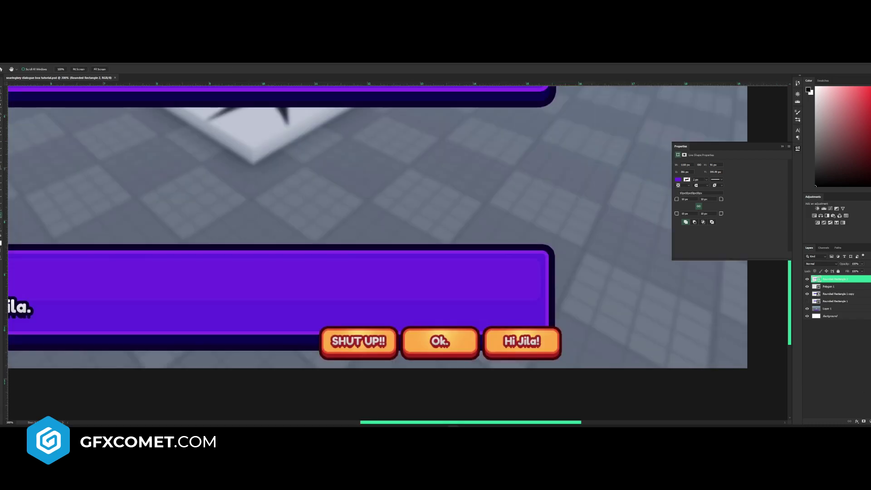
key(ctrl+alt+shift+n)
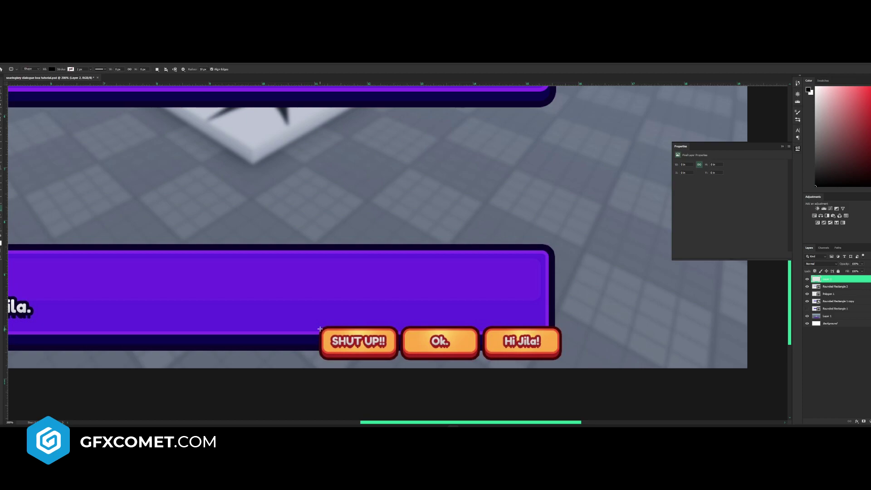
drag(320, 328, 260, 344)
key(v)
key(ctrl+s)
Step: Add a linear gradient overlay to the new button rectangle at a 90° angle, with Reverse turned off
right_click(828, 279)
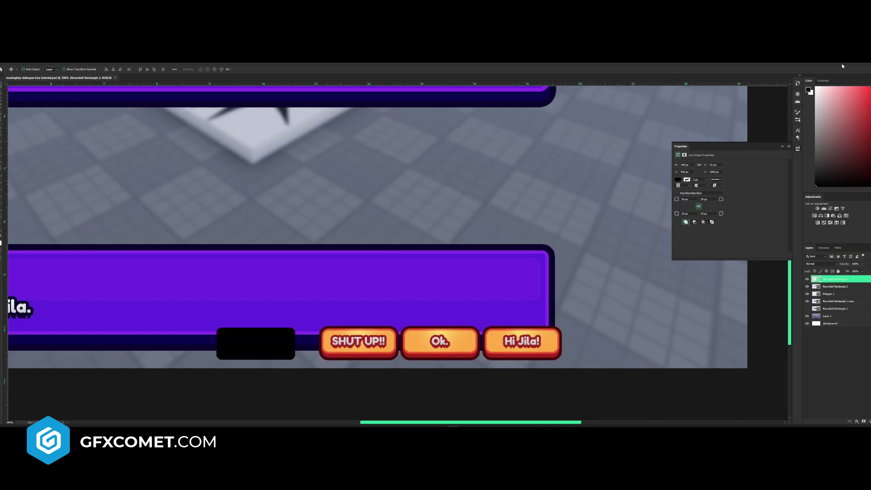
drag(593, 135, 418, 165)
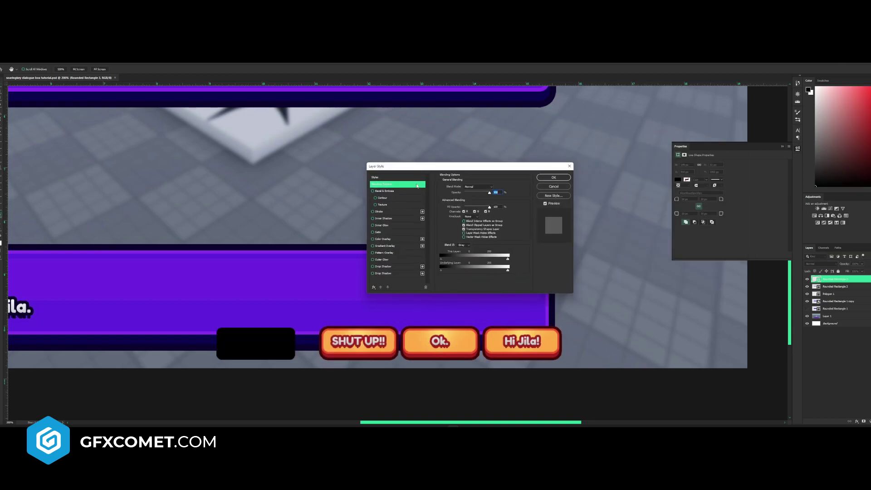
click(393, 246)
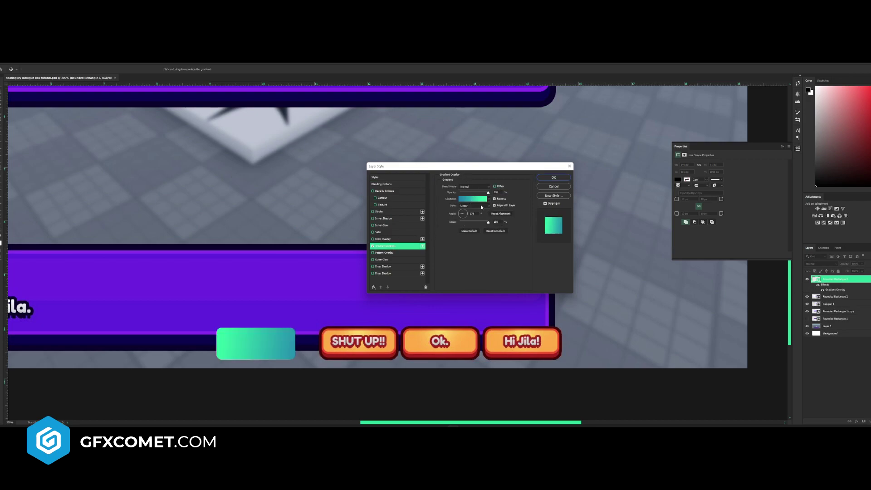
click(462, 210)
click(495, 199)
Step: Change the gradient's starting colour stop to a bright pure green
click(474, 199)
double_click(422, 276)
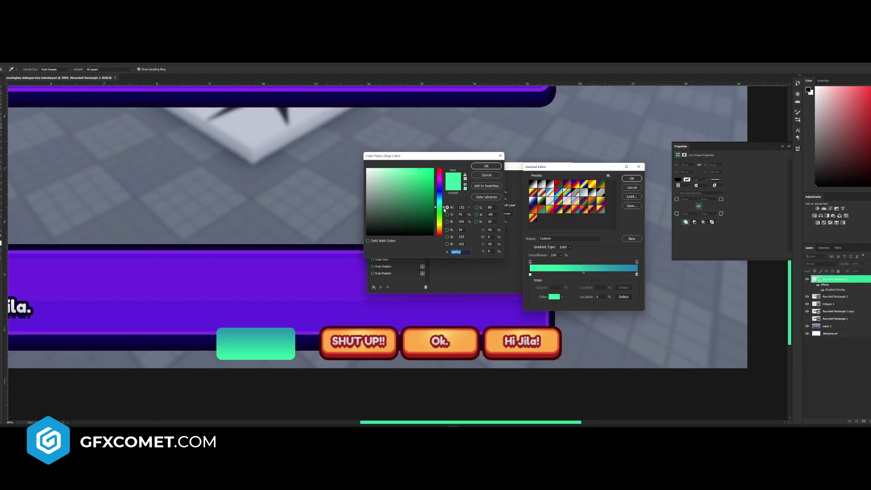
drag(444, 209, 444, 213)
mouse_move(427, 172)
mouse_down()
mouse_move(428, 183)
mouse_move(421, 176)
mouse_up()
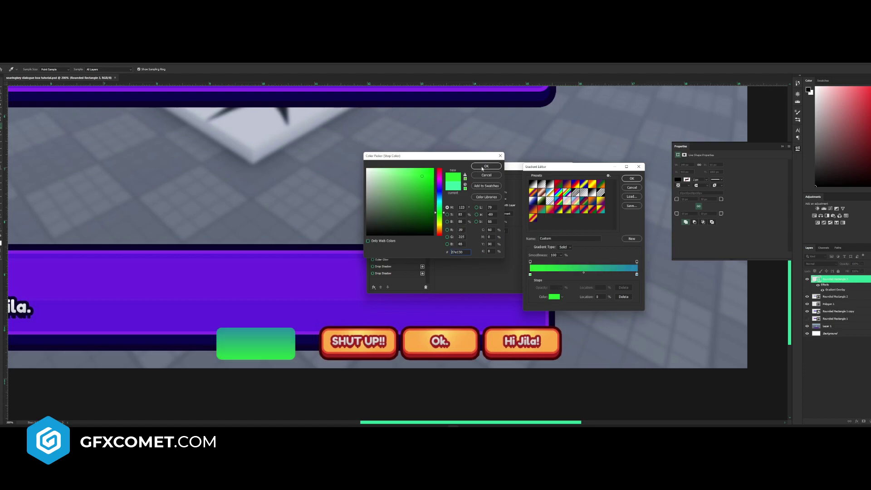
click(486, 166)
Step: Change the gradient's end colour stop to a bright mint green and accept the edited gradient
double_click(636, 274)
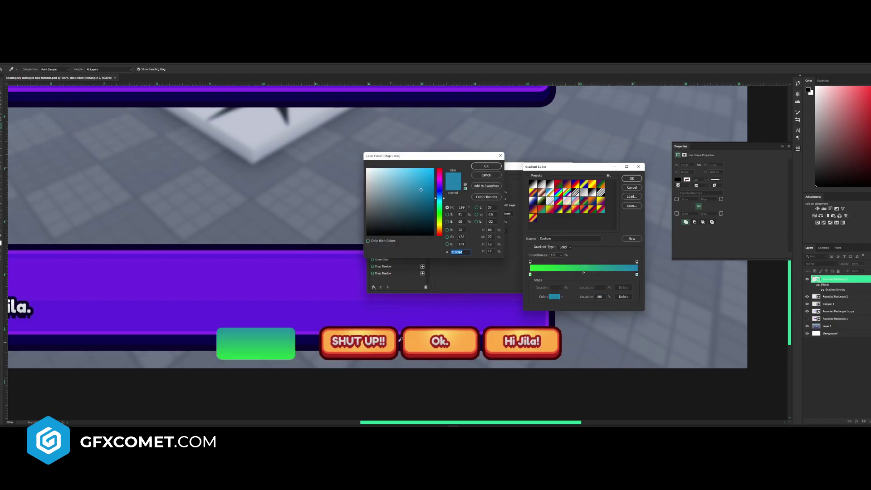
click(438, 210)
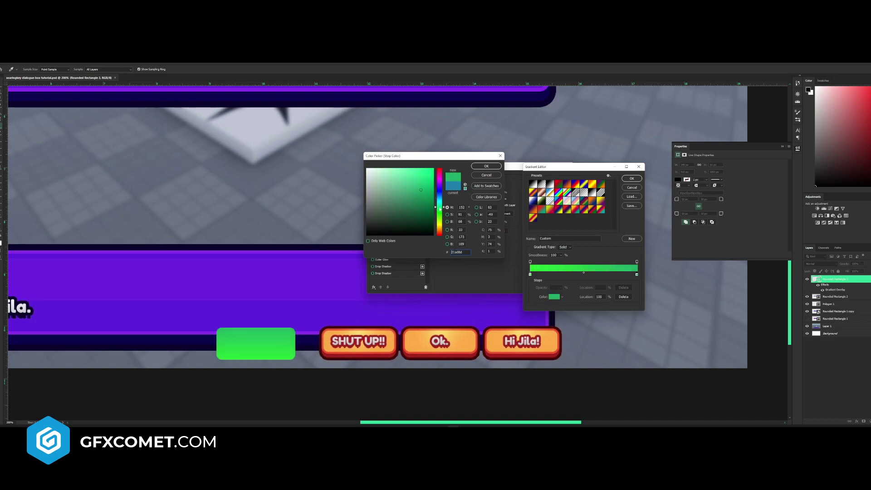
drag(439, 208, 439, 207)
drag(429, 196, 425, 178)
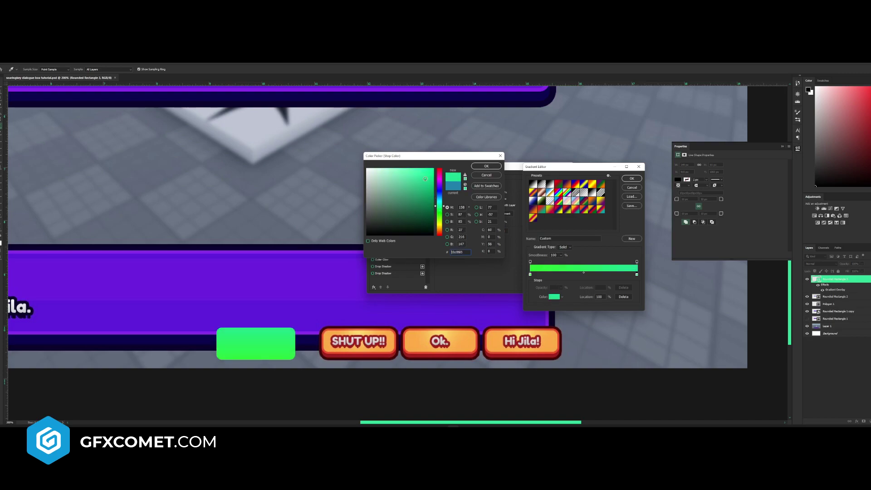
drag(441, 211, 442, 206)
click(485, 166)
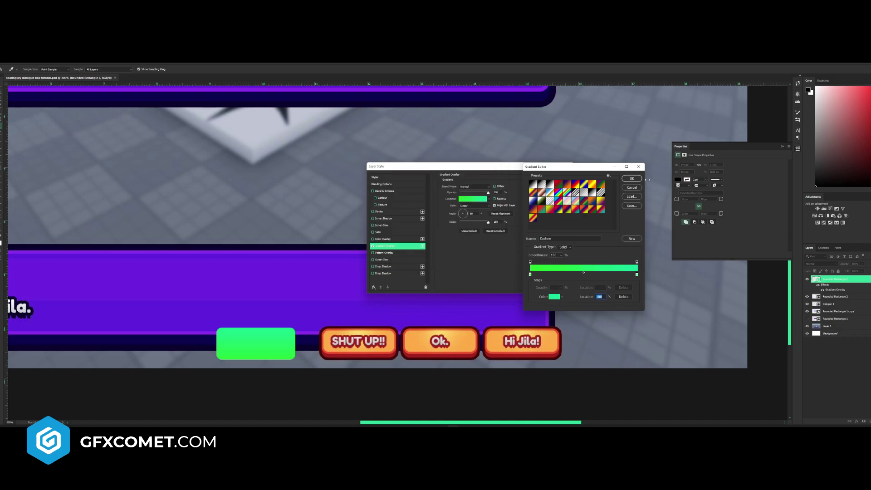
click(631, 178)
Step: Add a white (ffffff) inner shadow in Overlay mode to the green button, reducing its size and lowering its opacity
click(395, 218)
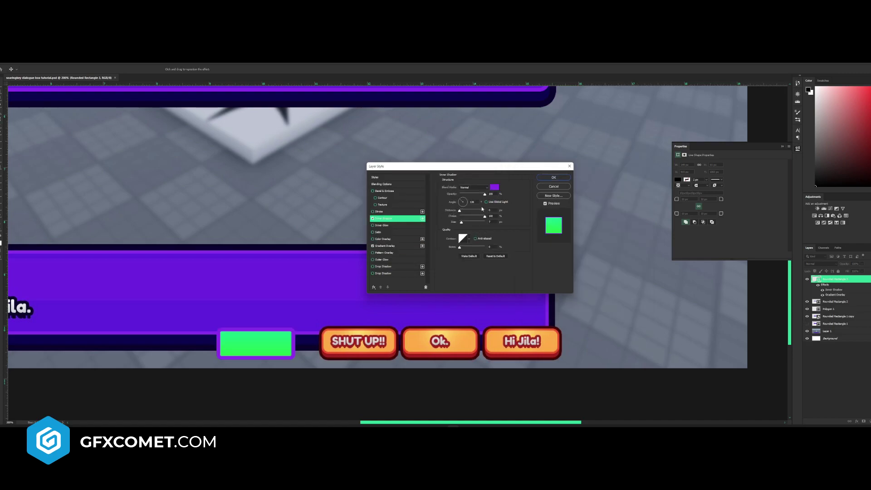
click(494, 187)
text(ffffff)
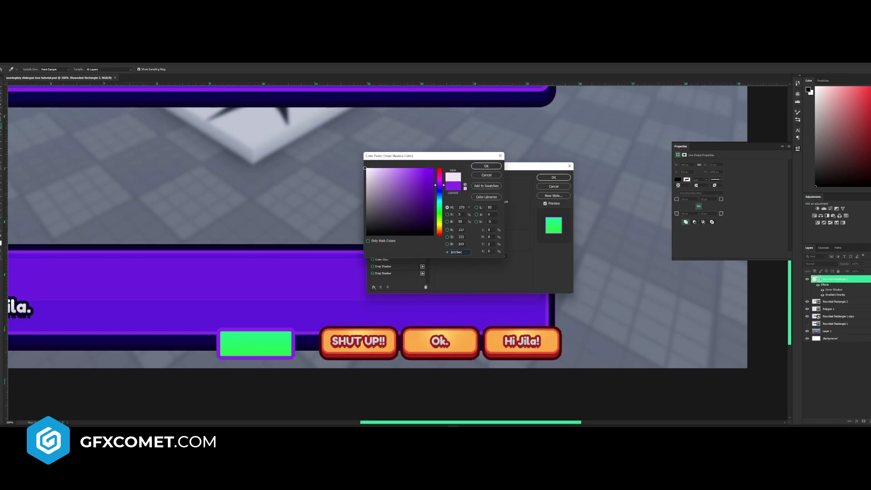
key(Return)
click(473, 189)
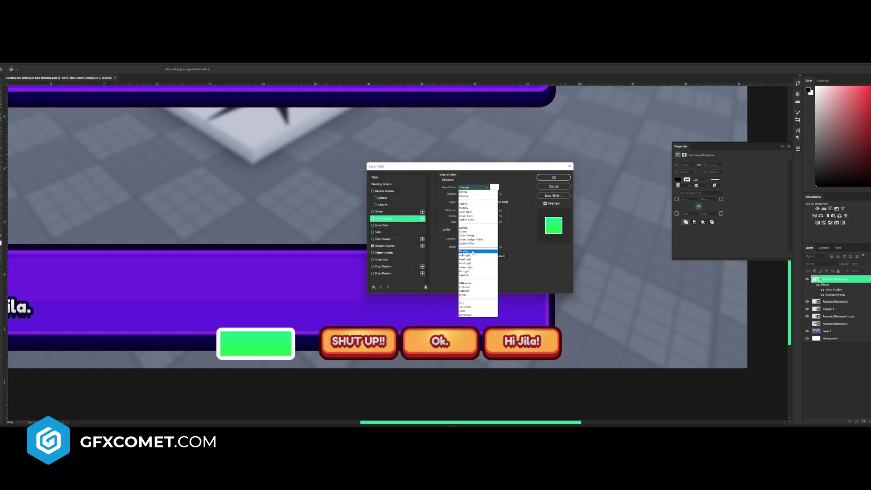
click(473, 253)
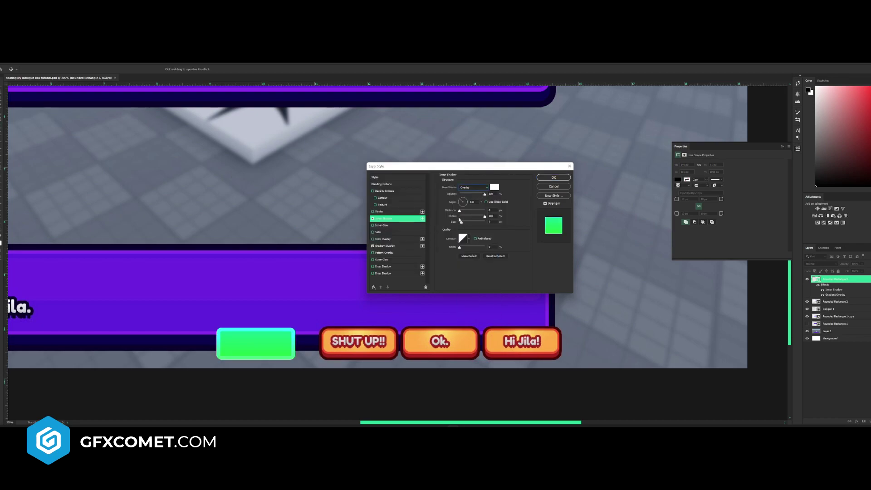
drag(461, 222, 460, 223)
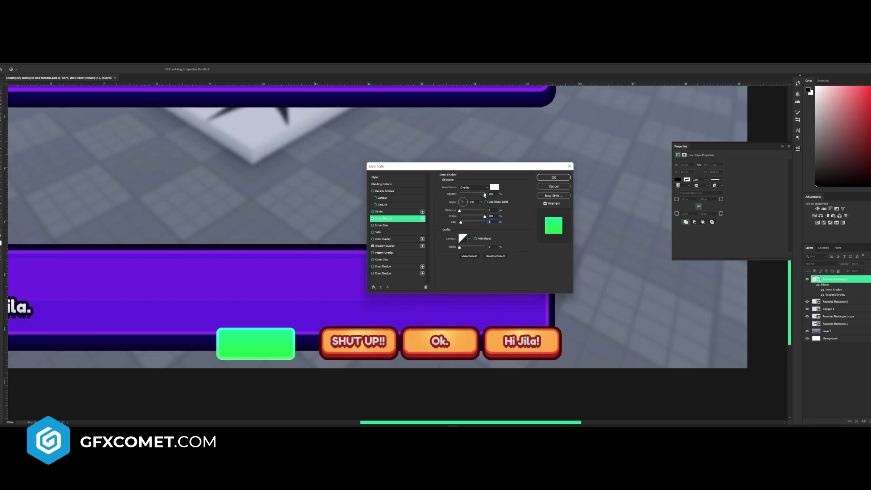
drag(484, 194, 470, 194)
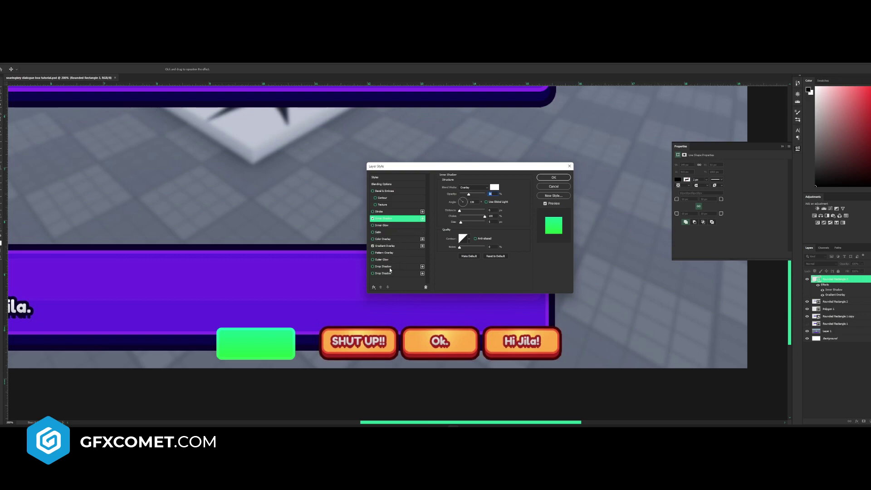
Step: Give the green button a thin navy outside stroke and a navy drop shadow offset a short distance below it
click(380, 212)
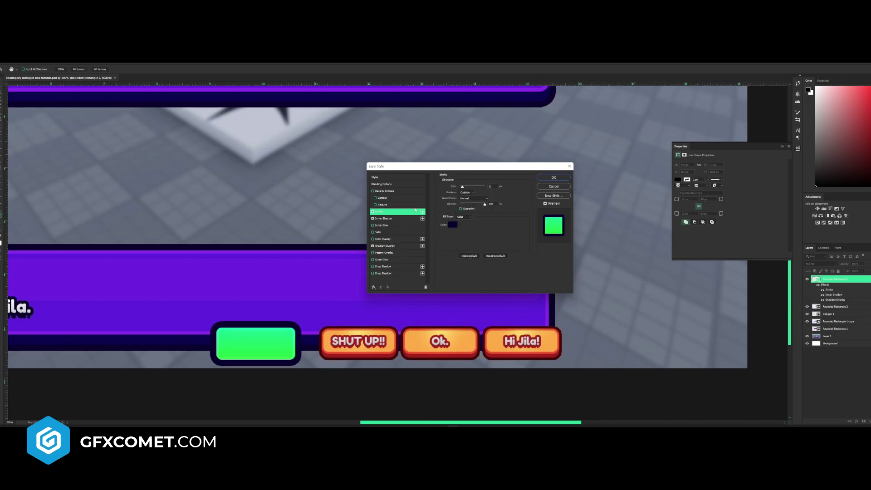
drag(460, 187, 459, 187)
click(384, 268)
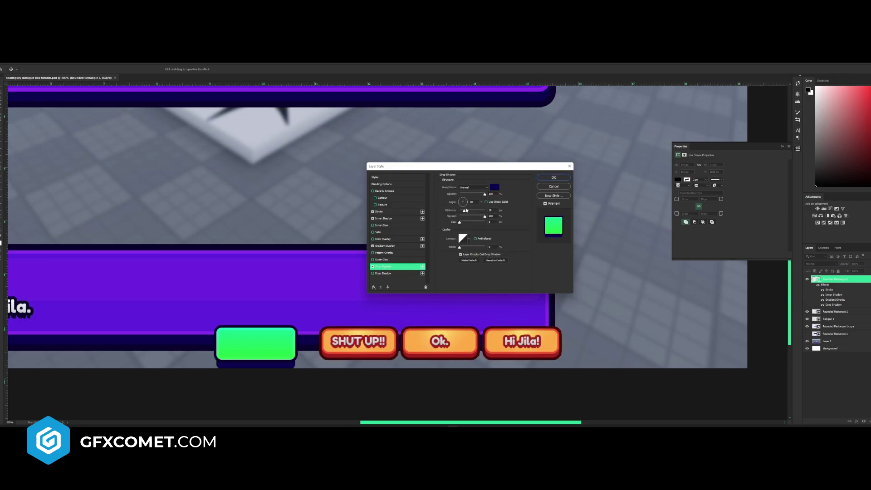
drag(464, 210, 460, 224)
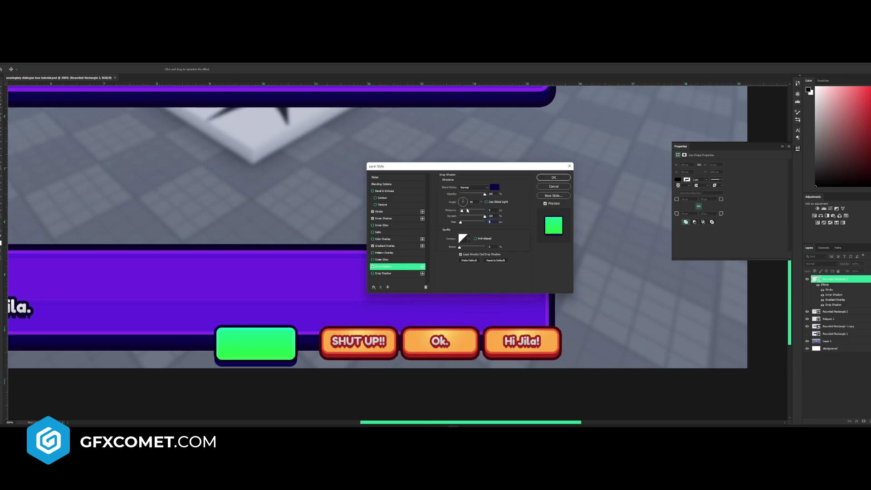
Step: Set colour sampling to Current & Below and resample the green button's drop shadow colour from its dark navy outline
click(498, 188)
click(289, 324)
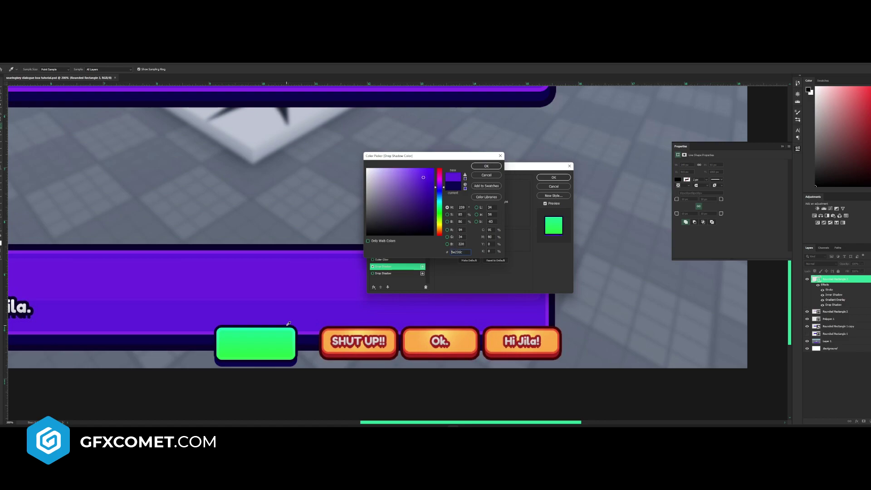
click(297, 333)
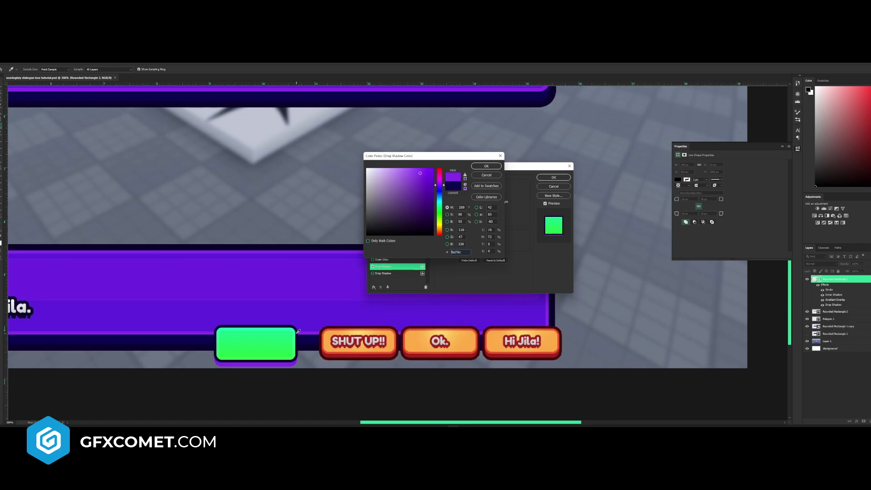
click(90, 71)
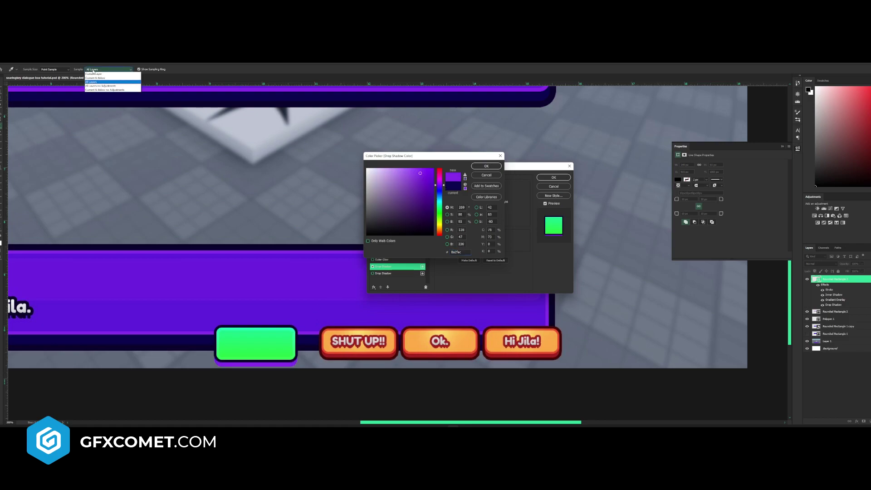
click(98, 77)
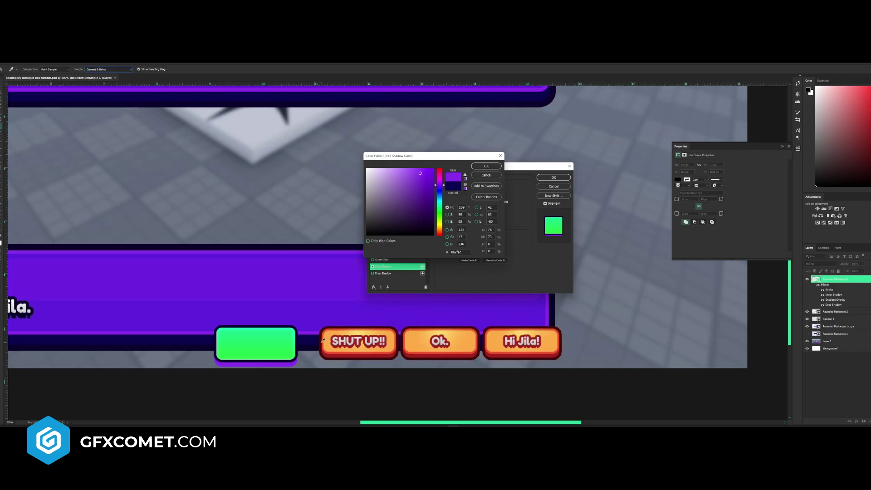
click(298, 328)
click(298, 328)
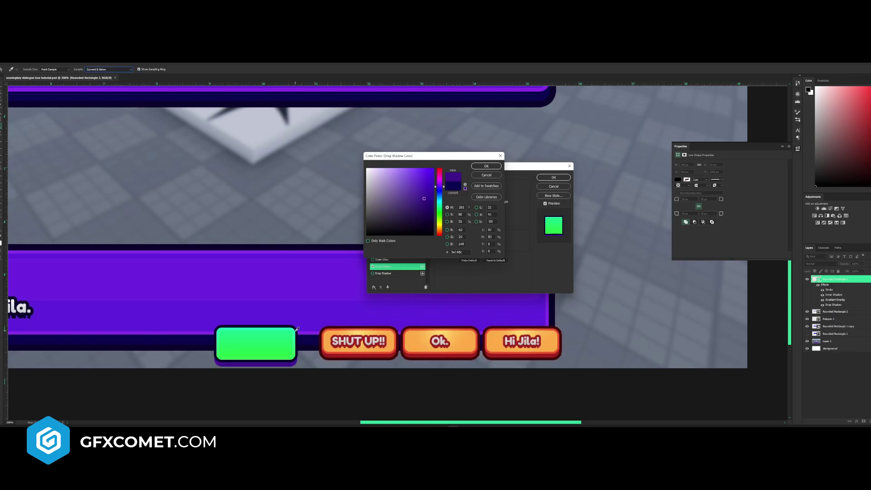
click(293, 324)
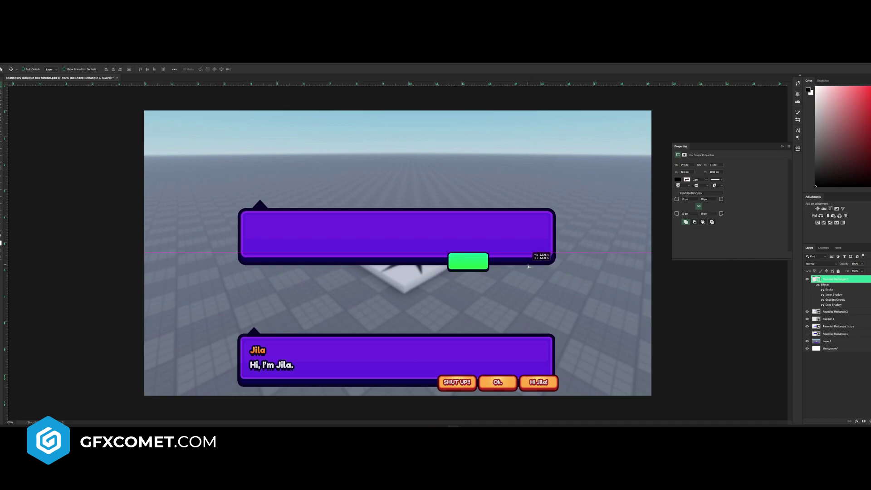
Step: Position the green button over the lower-right edge of the new dialogue box, nudging it slightly up and right, and collapse its effects list
key(shift+Down)
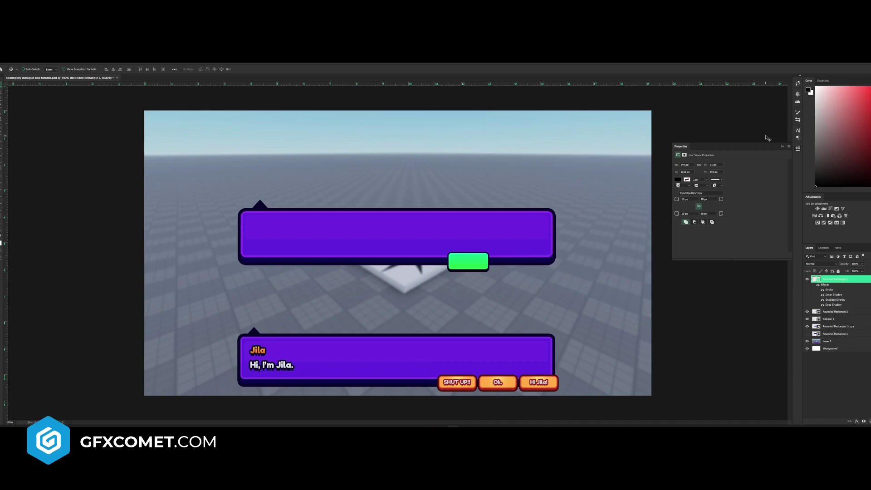
click(783, 148)
drag(535, 261, 587, 259)
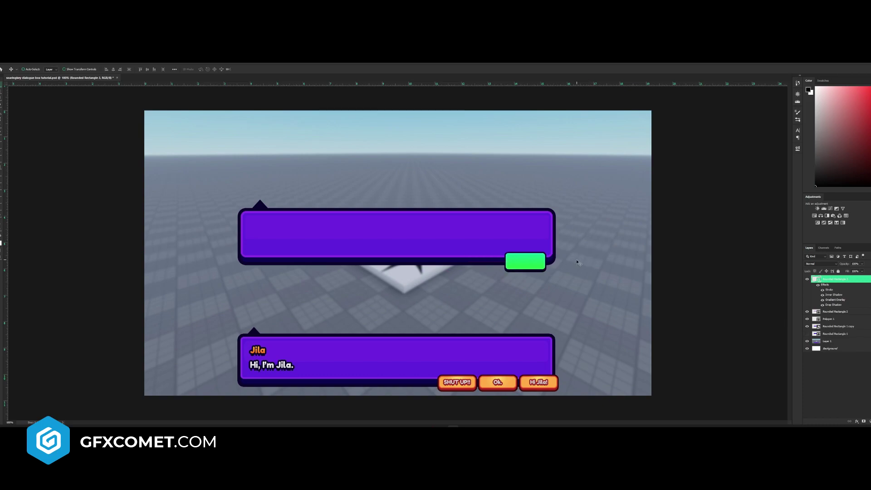
key(Up)
key(Up)
key(Right)
key(Right)
click(870, 278)
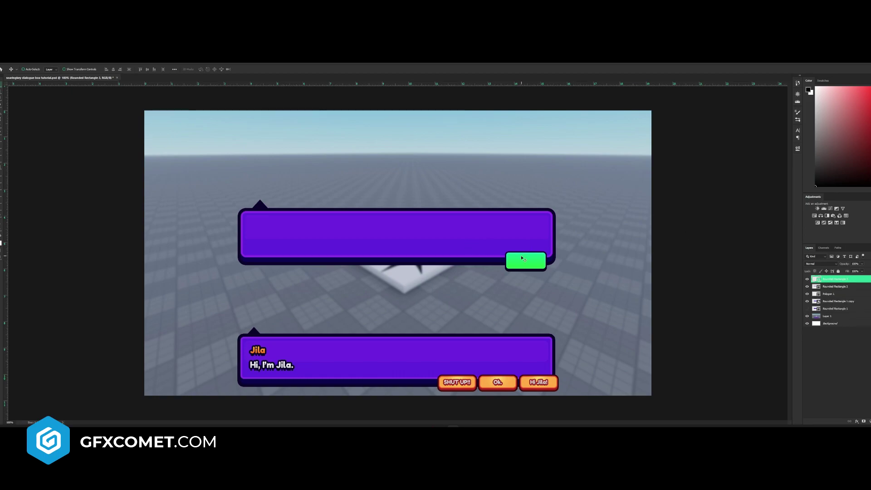
Step: Add a white "Yes" label in the Baby Party font, scaled up and centred on the green button
key(t)
key(x)
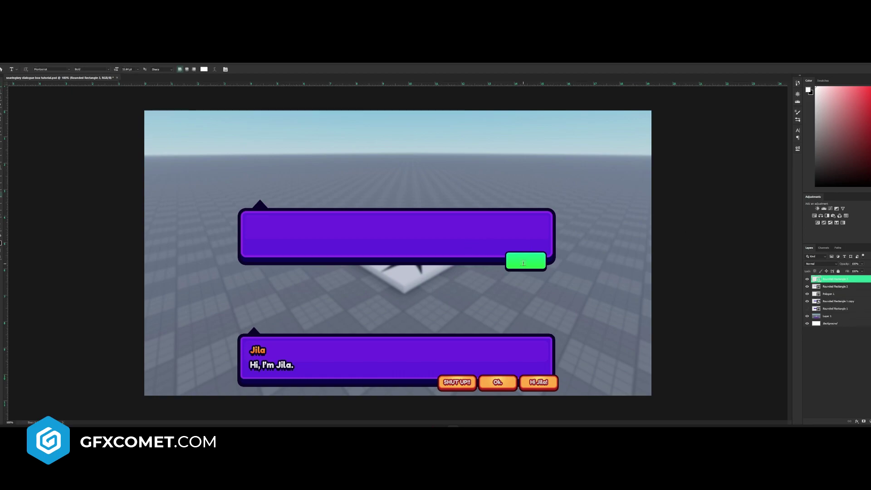
click(521, 262)
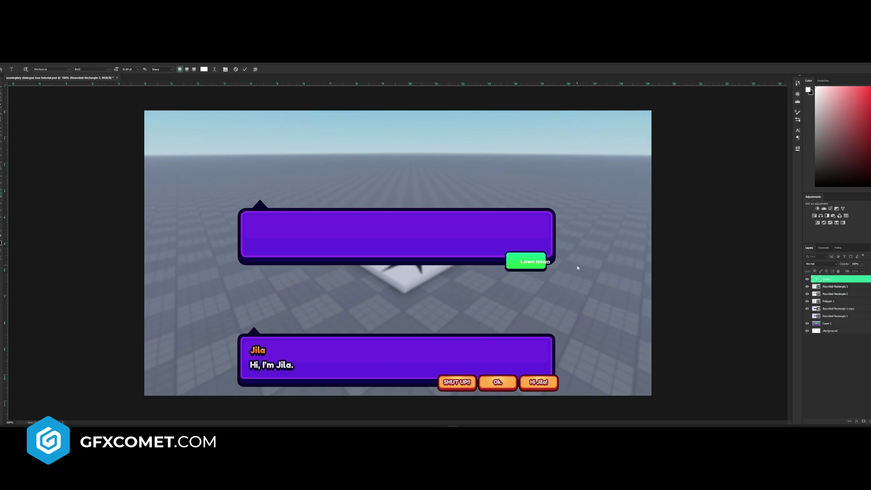
text(Yes)
key(ctrl+a)
click(69, 69)
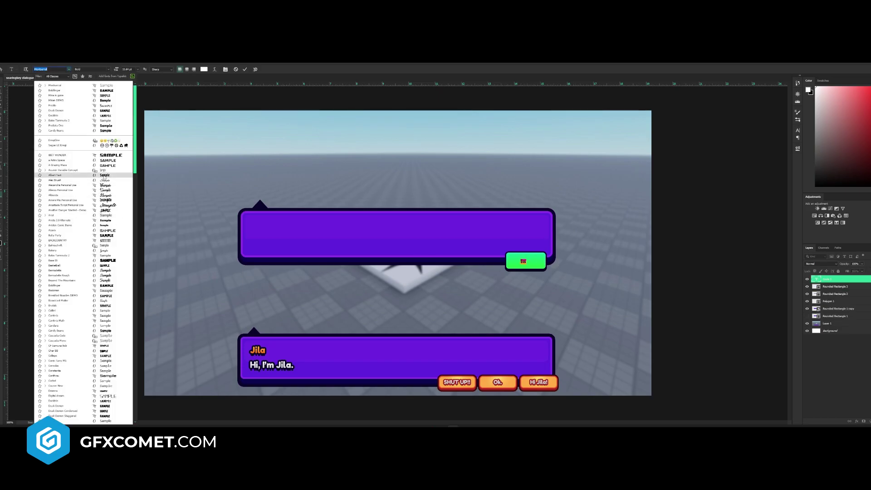
click(104, 236)
key(ctrl+Return)
key(ctrl+t)
drag(531, 257, 535, 258)
key(Return)
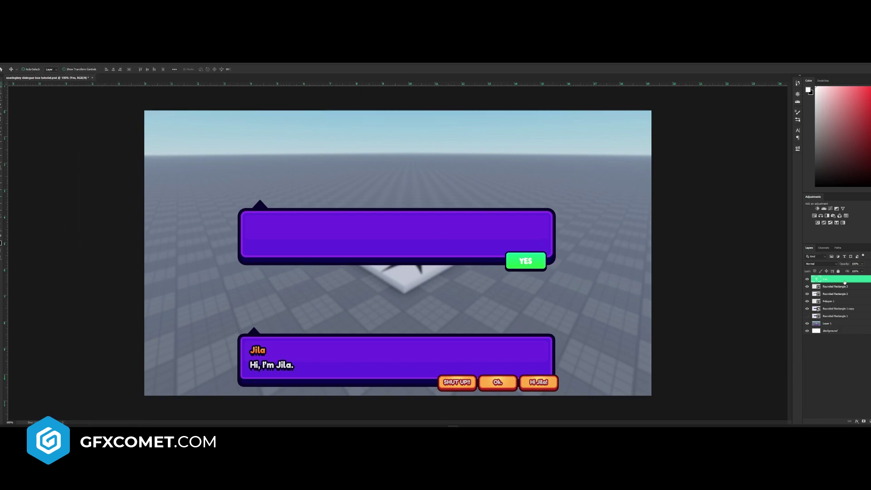
Step: Give the Yes label a thin navy outside stroke
double_click(844, 279)
drag(514, 169, 762, 170)
click(633, 215)
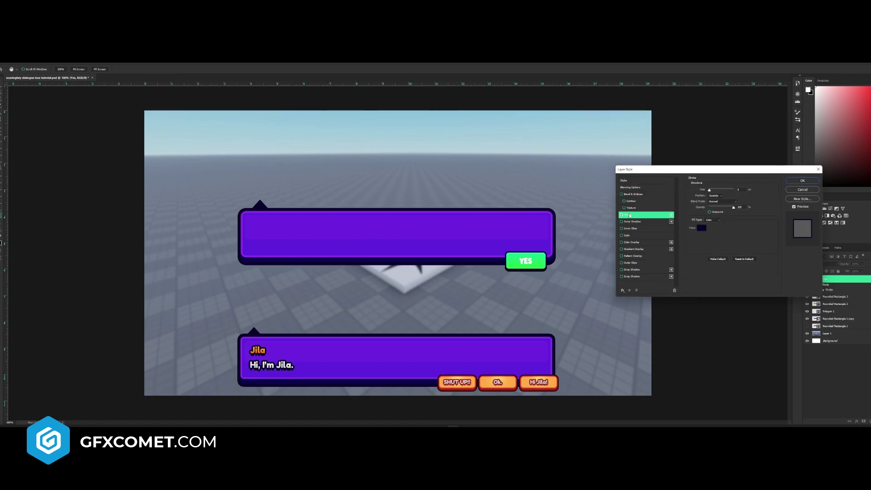
click(807, 181)
Step: Duplicate the green button together with its Yes label just to the left of the original
click(870, 279)
shift+click(849, 286)
drag(551, 264, 506, 264)
Step: Add a white (ffffff) colour overlay in Color blend mode to the duplicated button
click(840, 286)
double_click(855, 287)
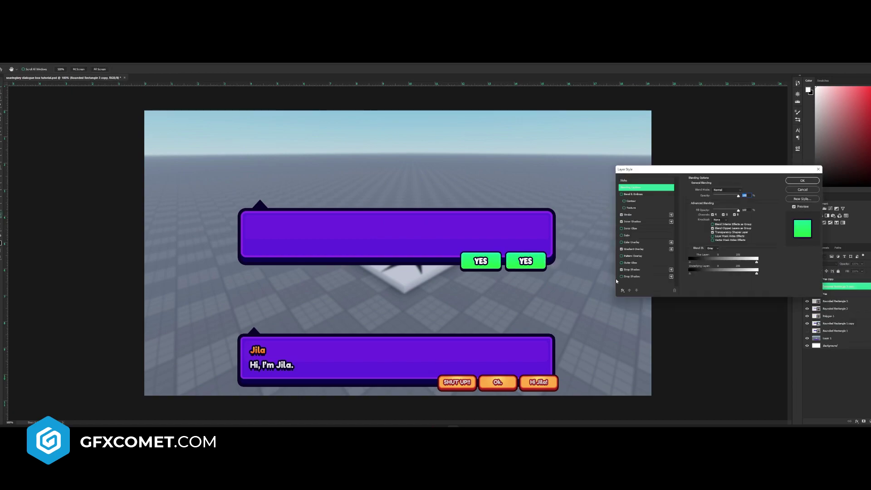
click(636, 242)
click(742, 191)
text(ffffff)
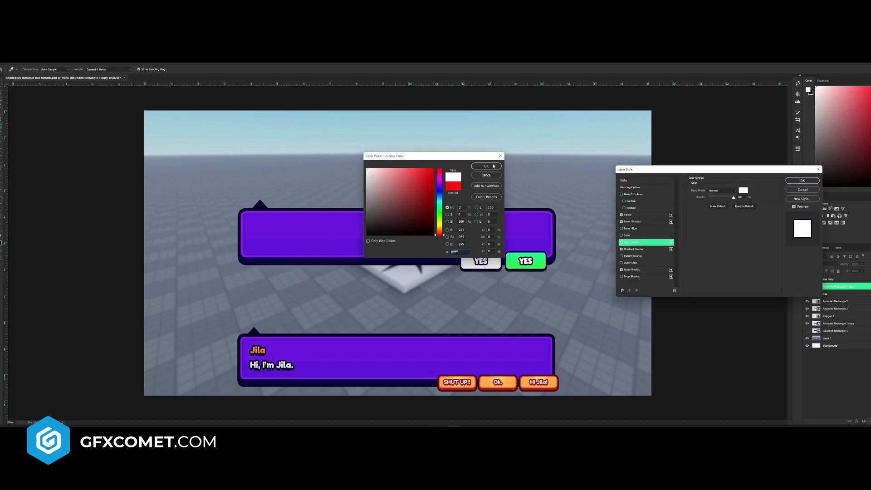
key(Return)
click(720, 190)
click(724, 315)
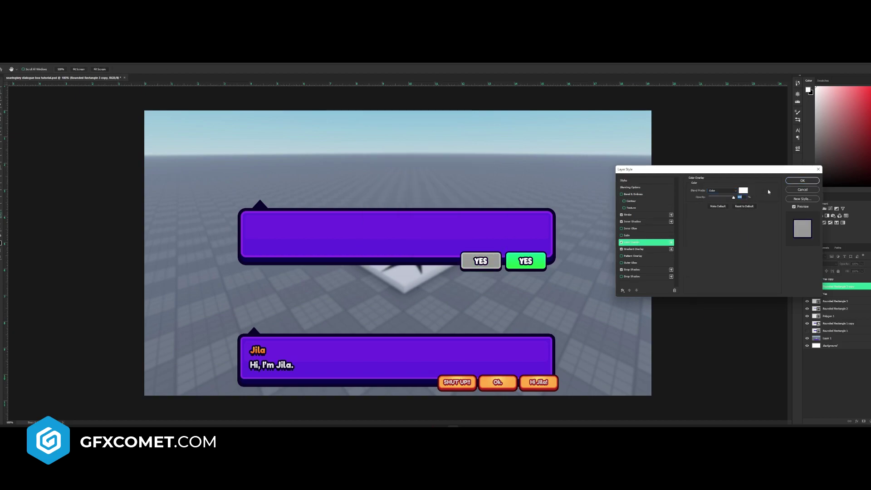
click(802, 180)
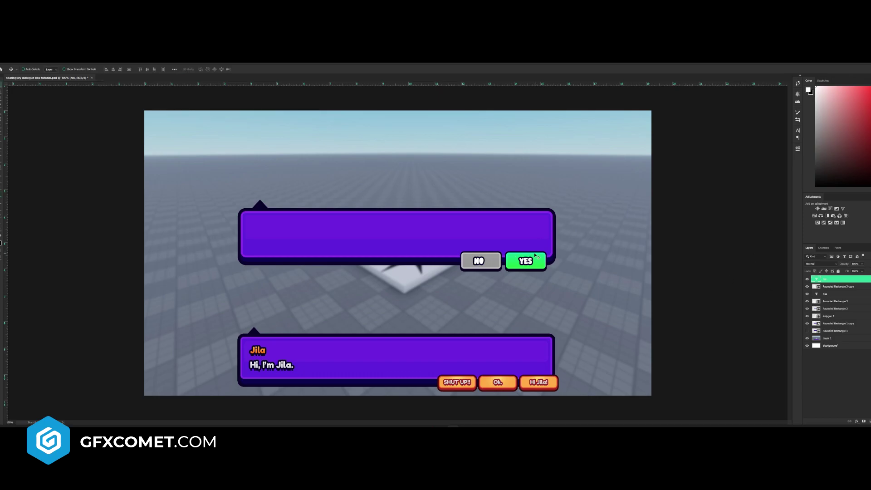
Step: Change the font of the grey button's No label to Candy Beans
double_click(479, 261)
click(69, 69)
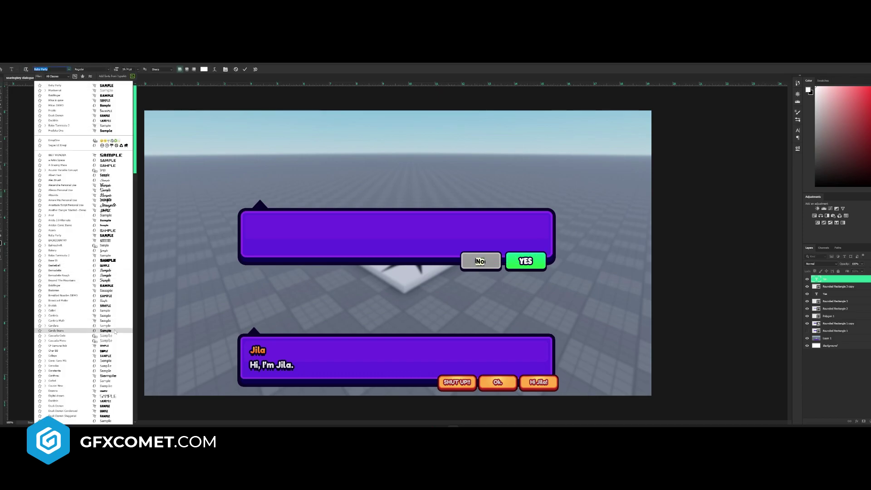
click(115, 331)
Step: Set the green button's Yes label to the Candy Beans font and nudge it slightly right to centre it
double_click(526, 261)
click(55, 69)
text(cand)
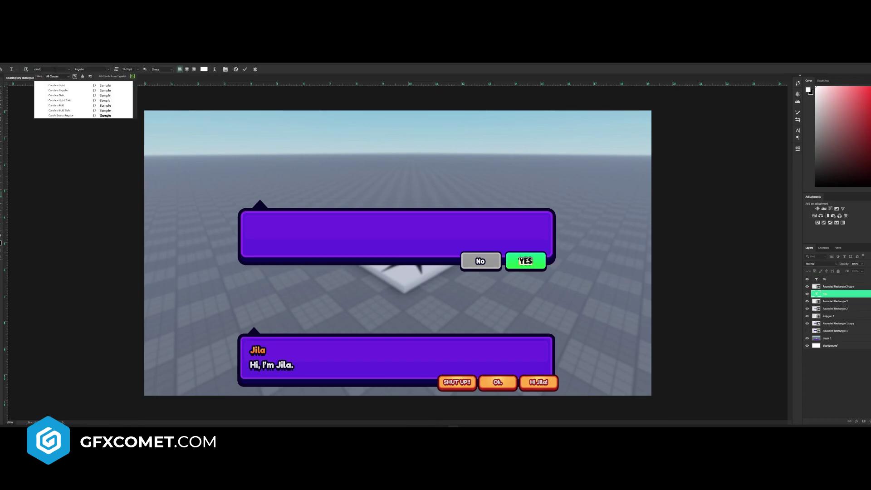
text(y)
key(Return)
key(ctrl+Return)
key(v)
key(Right)
key(Right)
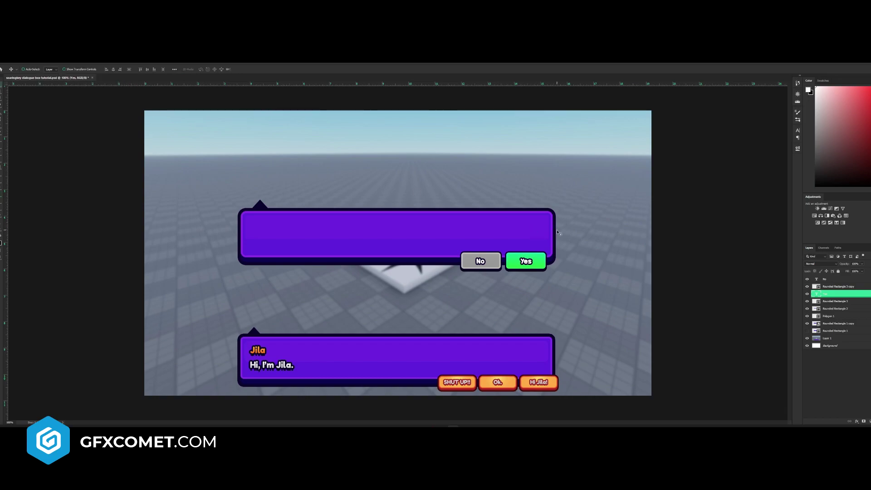
Step: Copy the Yes label to the upper-left area inside the purple dialogue box and open the copy for text editing
drag(538, 259, 273, 223)
double_click(263, 225)
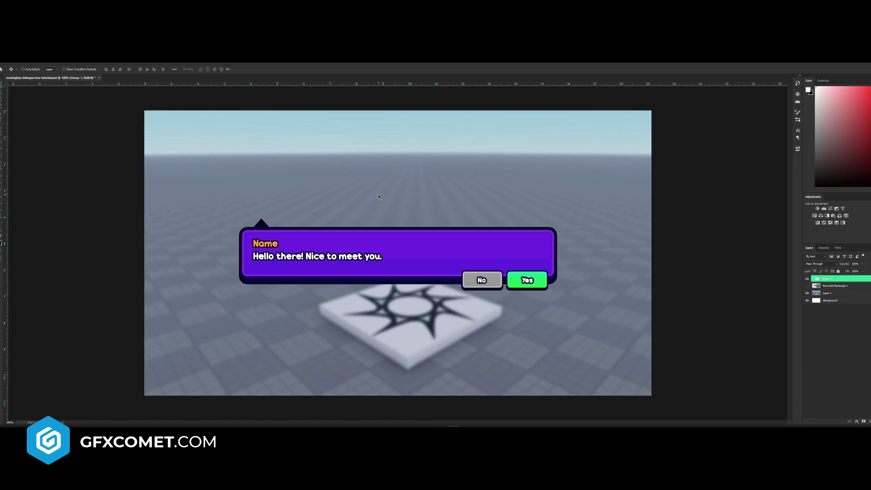